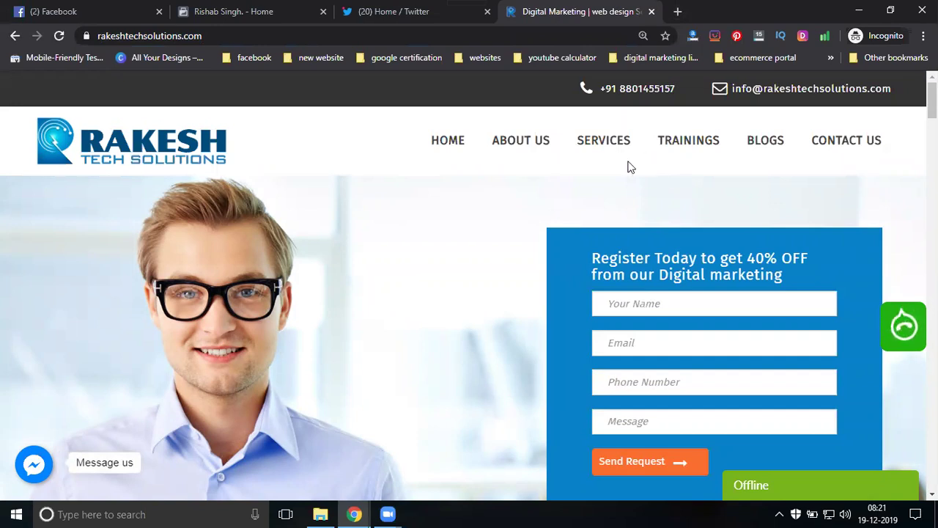
Step: Open the blog article "What Is The Difference Between SEO VS PPC" on the Rakesh Tech Solutions website
{"action": "left_click", "coordinate": [765, 149]}
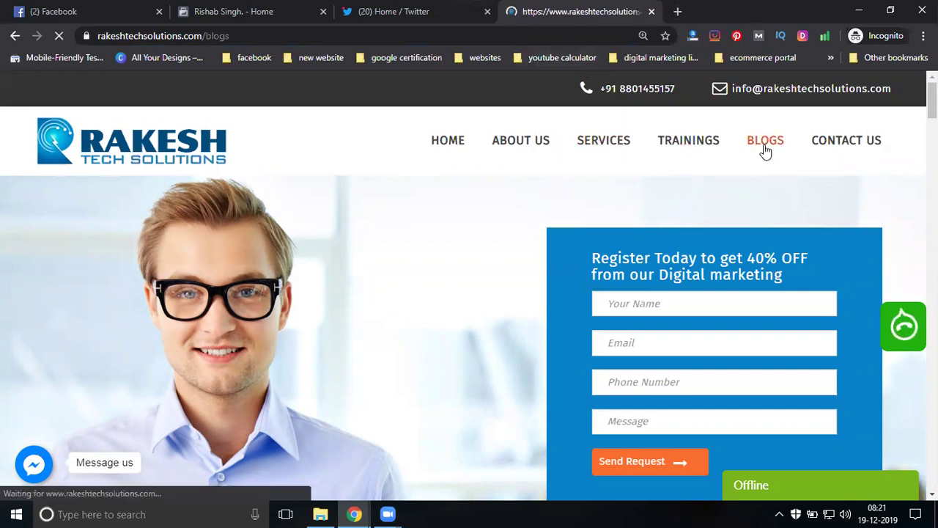
{"action": "scroll", "coordinate": [764, 149], "scroll_direction": "down", "scroll_amount": 3}
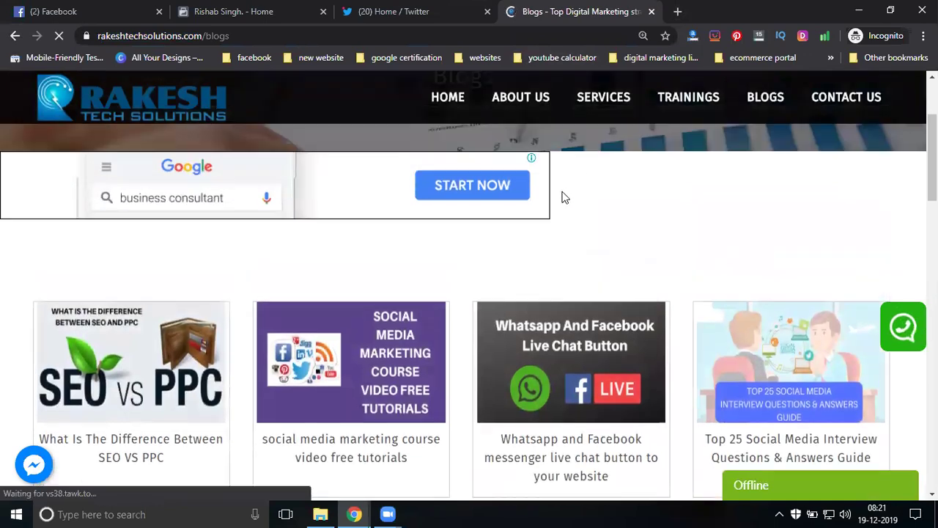
{"action": "scroll", "coordinate": [230, 344], "scroll_direction": "down", "scroll_amount": 2}
{"action": "left_click", "coordinate": [147, 330]}
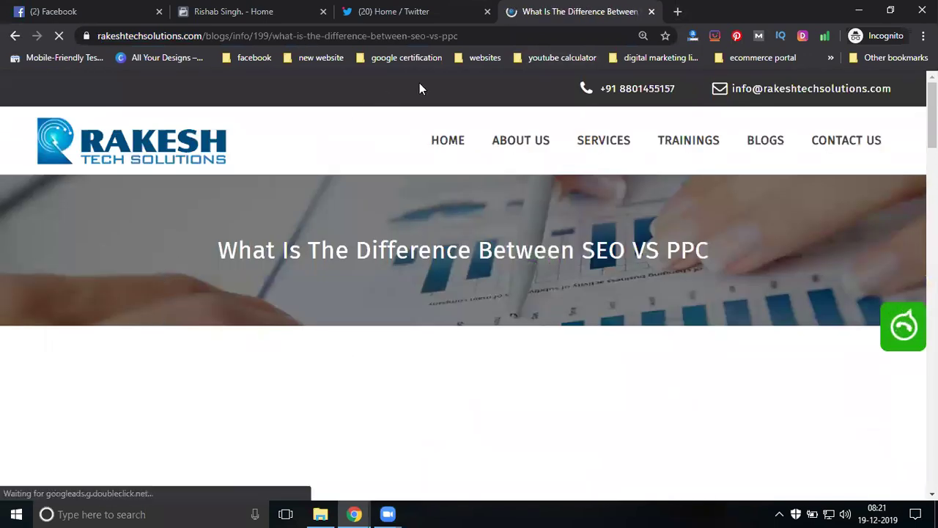
Step: Check the open Facebook and Twitter accounts, load facebook.com/twitter in a new tab and choose to link a page to Twitter
{"action": "left_click", "coordinate": [85, 9]}
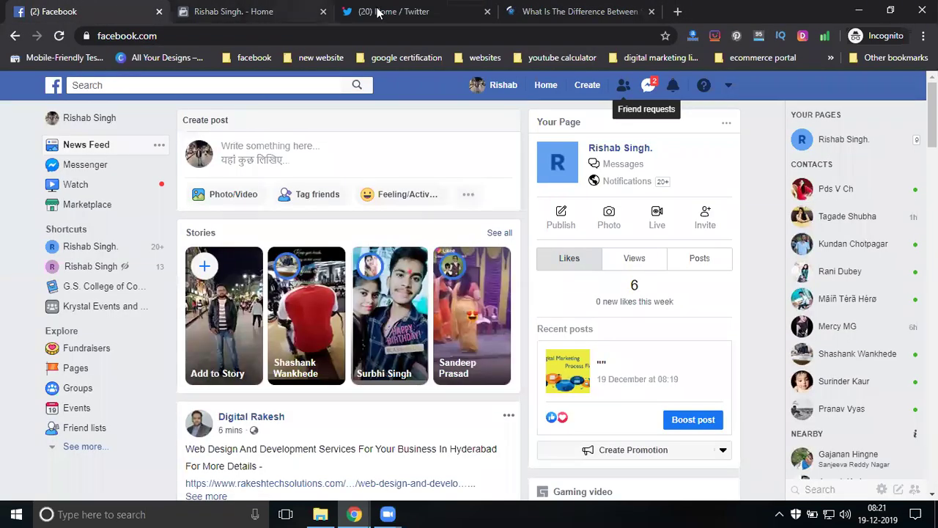
{"action": "left_click", "coordinate": [379, 12]}
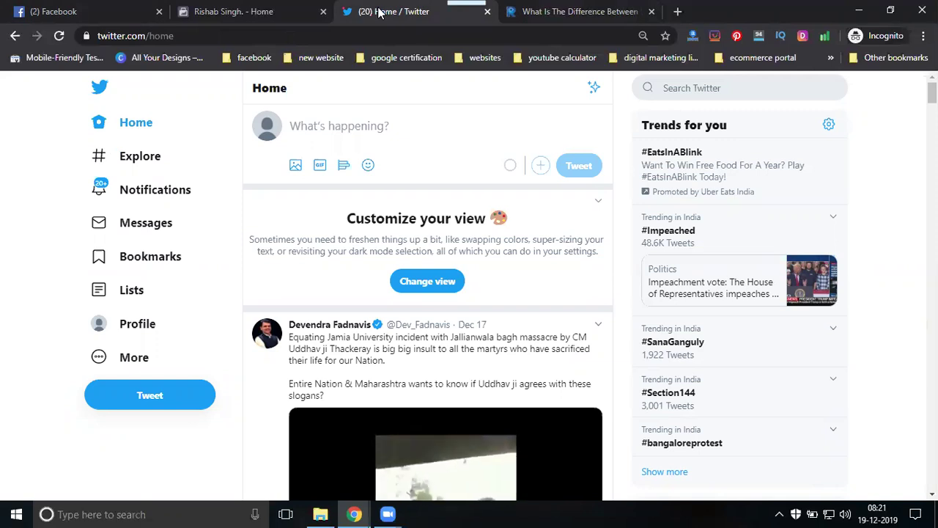
{"action": "left_click", "coordinate": [676, 10]}
{"action": "type", "text": "facebook.com/tw"}
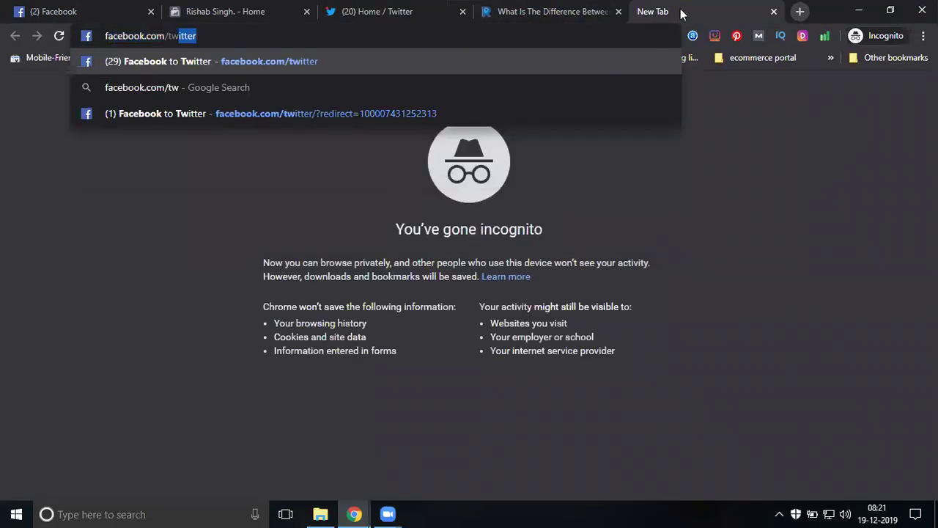
{"action": "key", "text": "Return"}
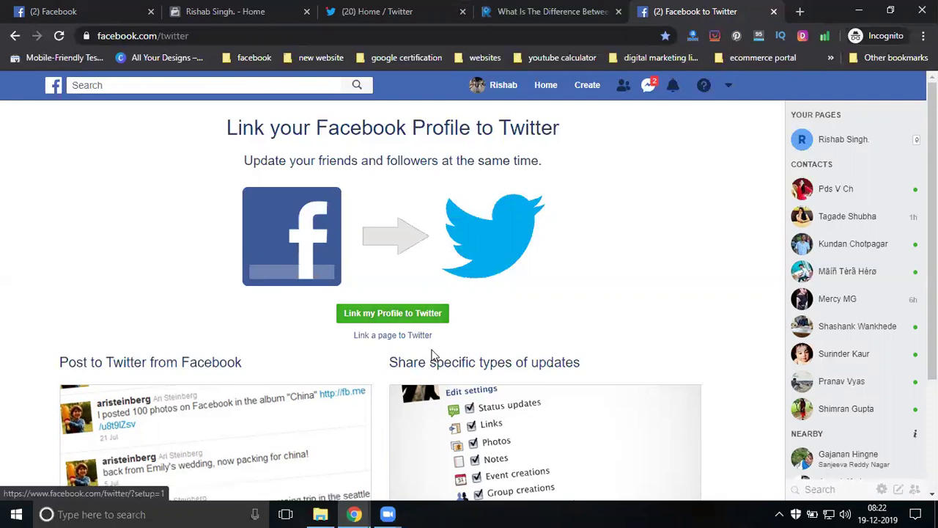
{"action": "left_click", "coordinate": [399, 335]}
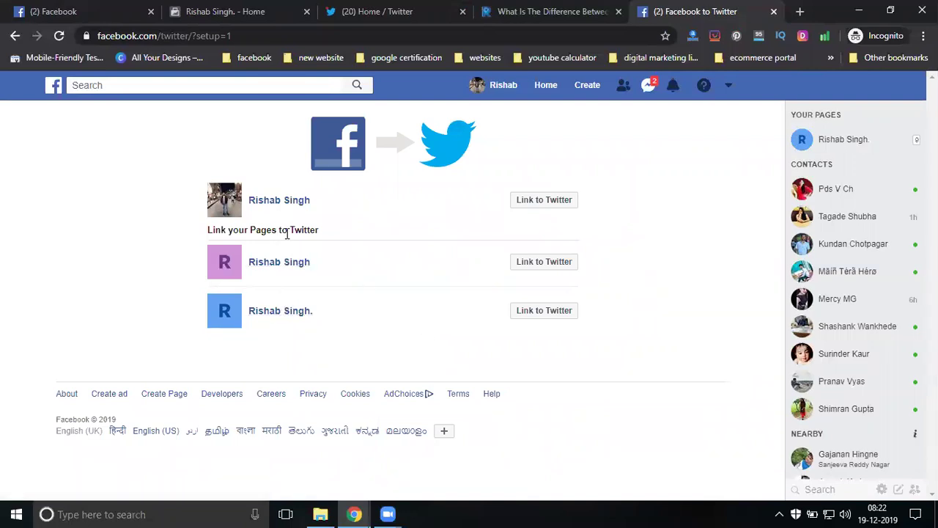
Step: Replace the Facebook page's profile picture with the image digitalmarketing850.jpg
{"action": "left_click", "coordinate": [212, 11]}
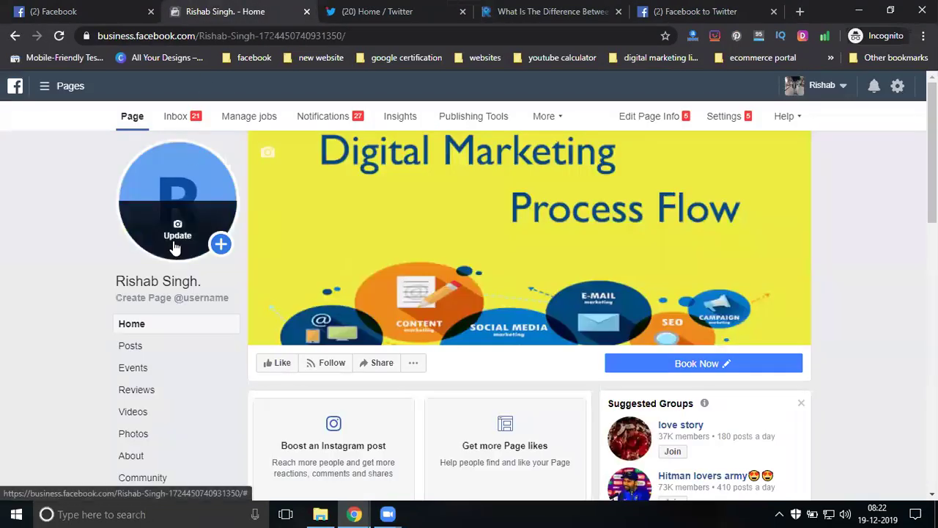
{"action": "left_click", "coordinate": [177, 236]}
{"action": "left_click", "coordinate": [174, 306]}
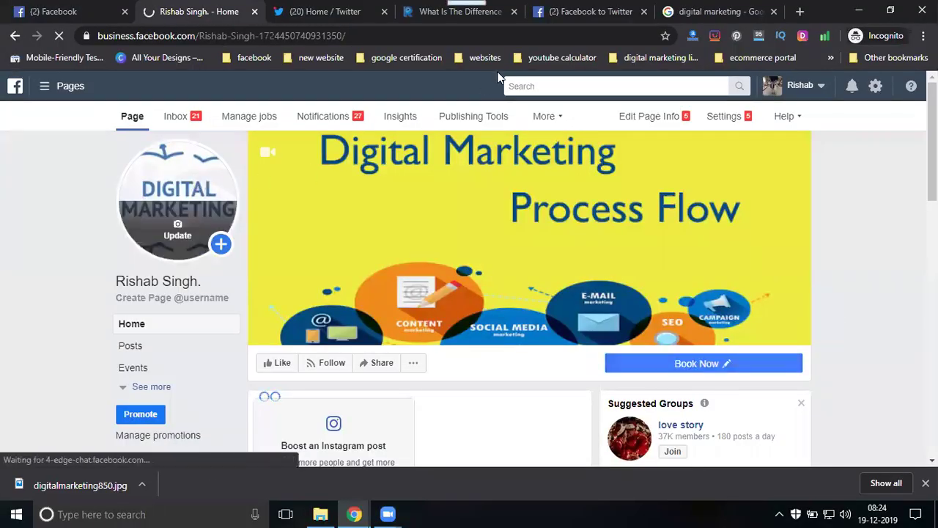
Step: Reload the Facebook to Twitter setup, link the page with the Digital Marketing picture to Twitter and authorize Facebook's access
{"action": "left_click", "coordinate": [585, 11]}
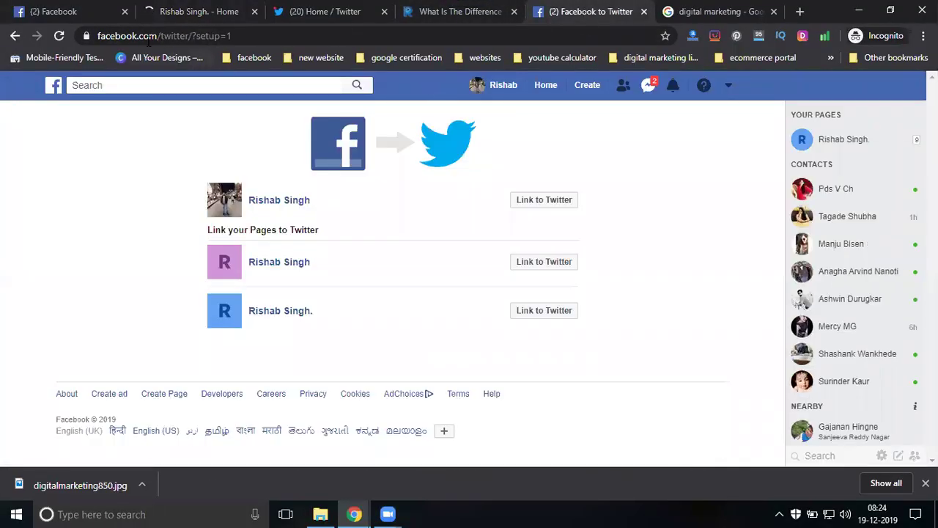
{"action": "left_click", "coordinate": [59, 36]}
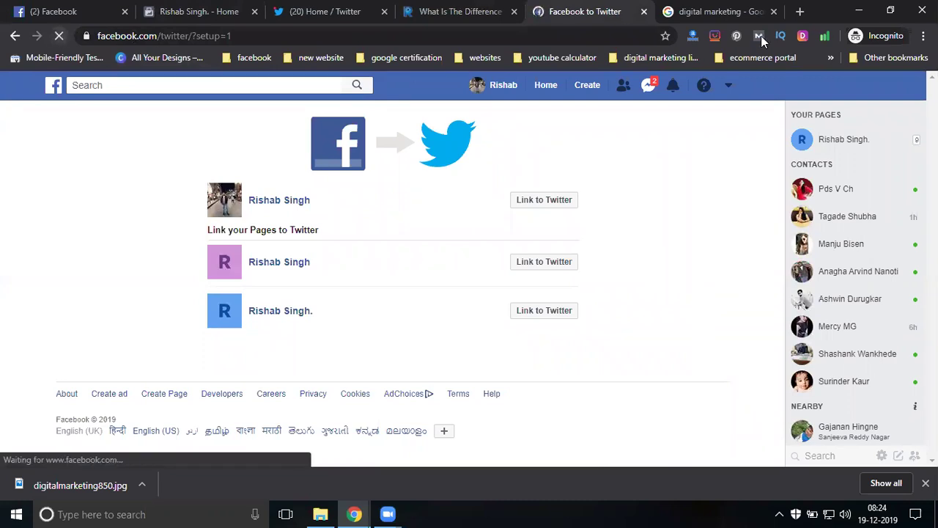
{"action": "left_click", "coordinate": [774, 11]}
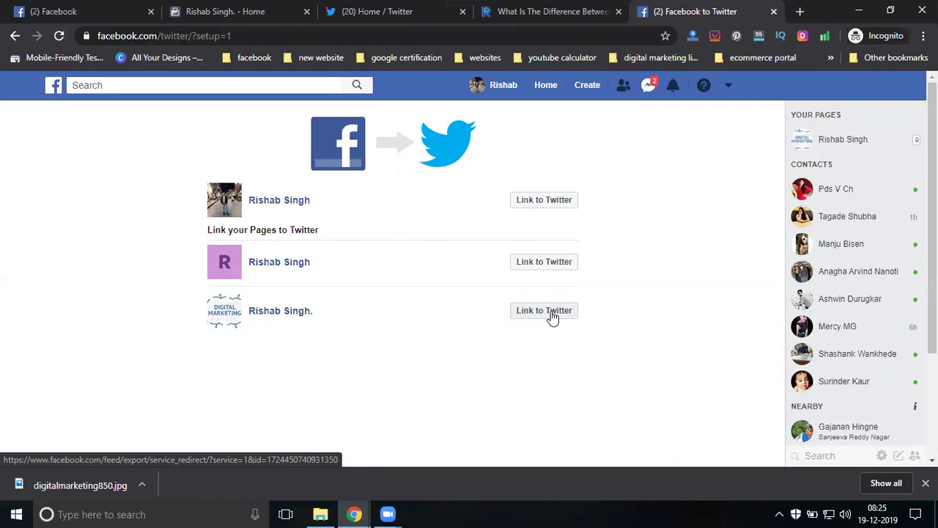
{"action": "left_click", "coordinate": [551, 314]}
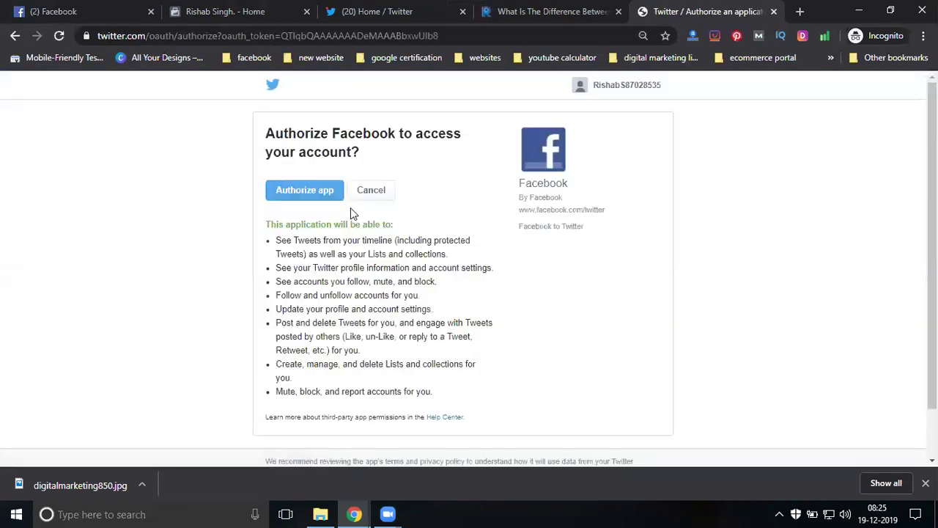
{"action": "left_click", "coordinate": [325, 198]}
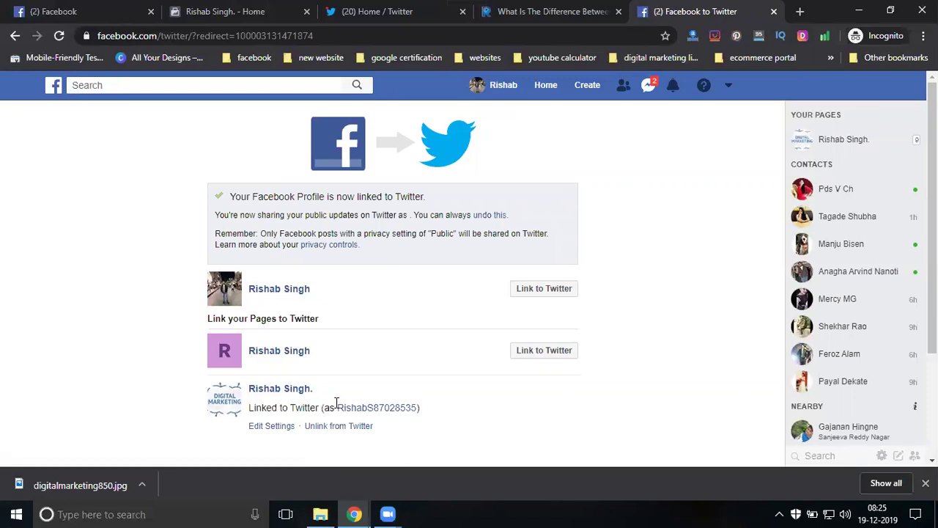
Step: Copy the title "What Is The Difference Between SEO VS PPC" from the blog article
{"action": "left_click", "coordinate": [570, 11]}
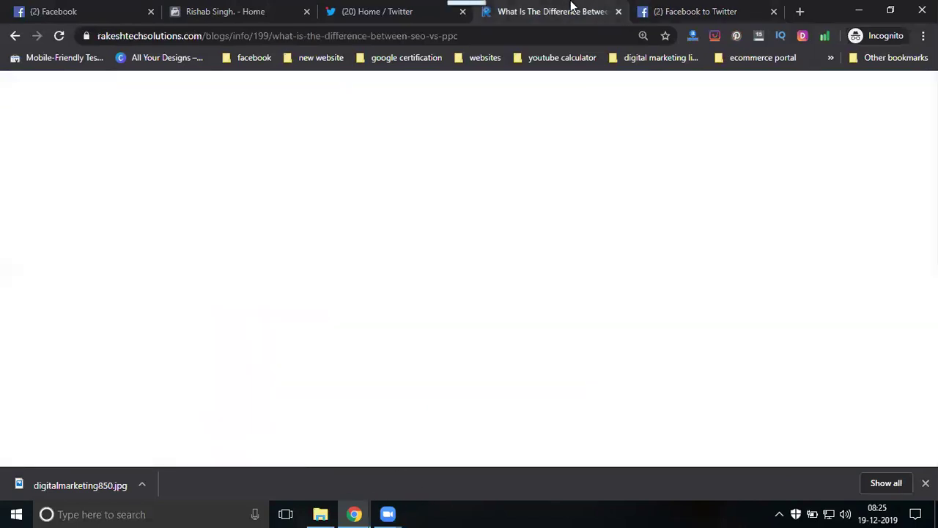
{"action": "scroll", "coordinate": [461, 214], "scroll_direction": "down", "scroll_amount": 3}
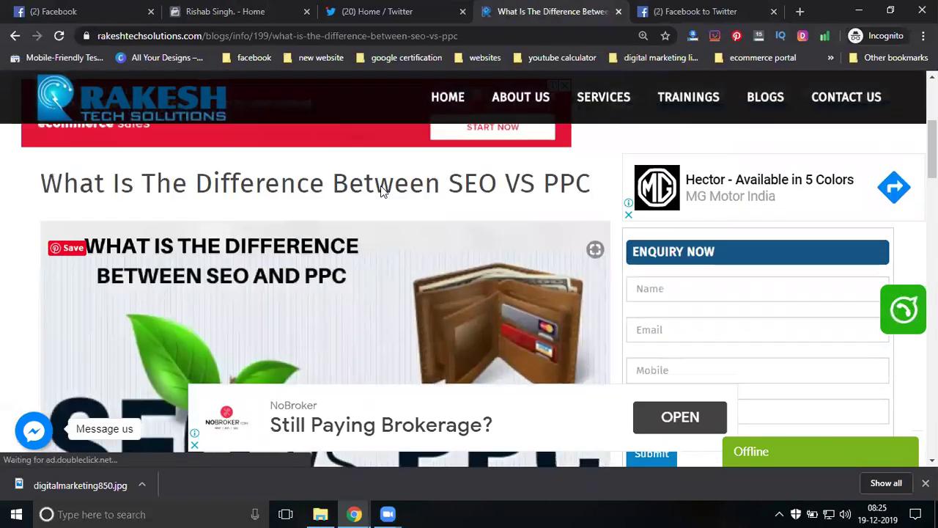
{"action": "triple_click", "coordinate": [380, 185]}
{"action": "key", "text": "ctrl+c"}
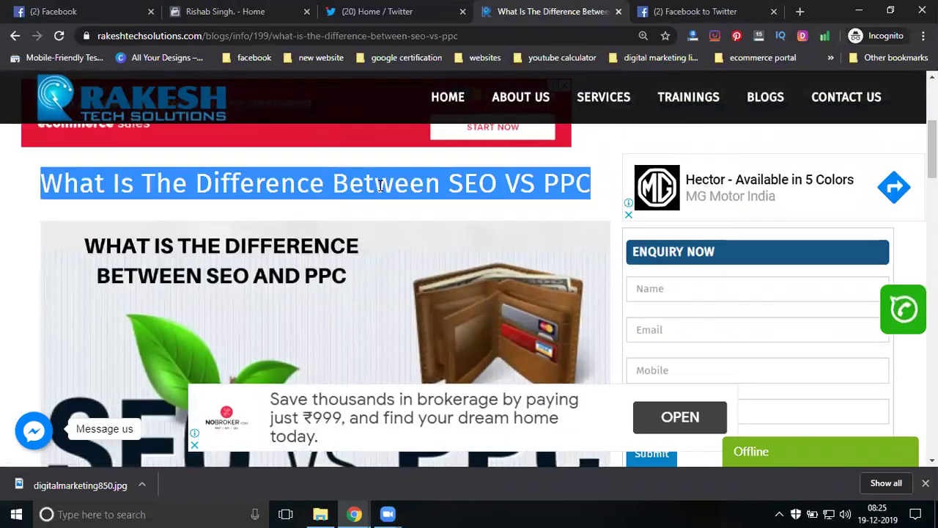
Step: Open the Facebook share form for the blog article from its social sharing links
{"action": "scroll", "coordinate": [379, 190], "scroll_direction": "down", "scroll_amount": 3}
{"action": "scroll", "coordinate": [379, 190], "scroll_direction": "down", "scroll_amount": 15}
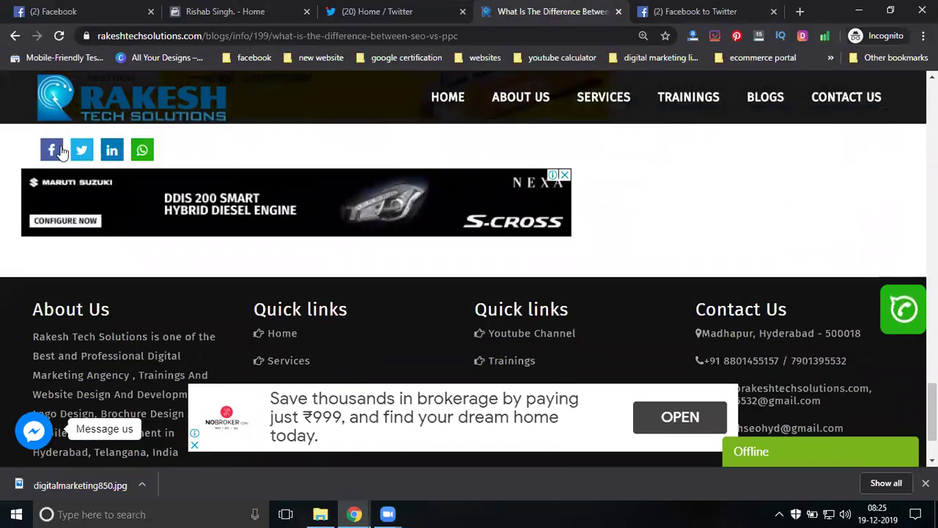
{"action": "left_click", "coordinate": [55, 150]}
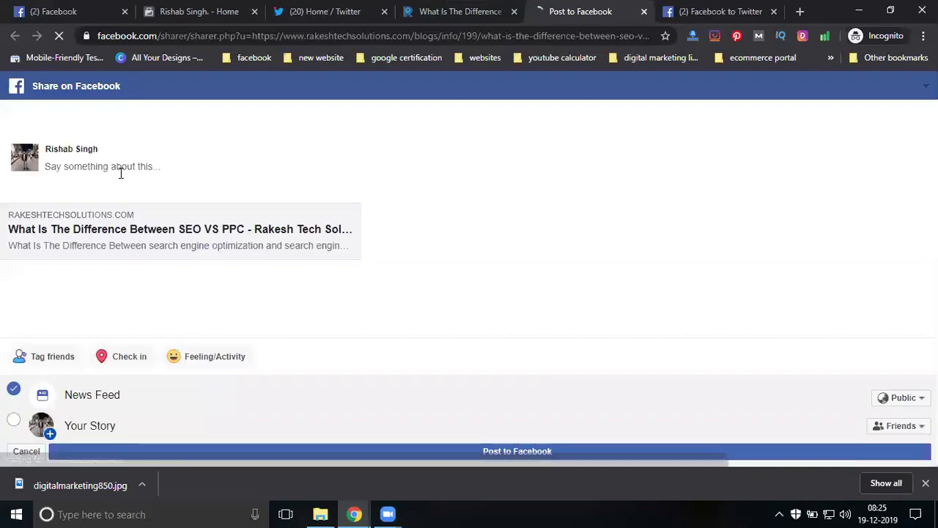
{"action": "left_click", "coordinate": [644, 11]}
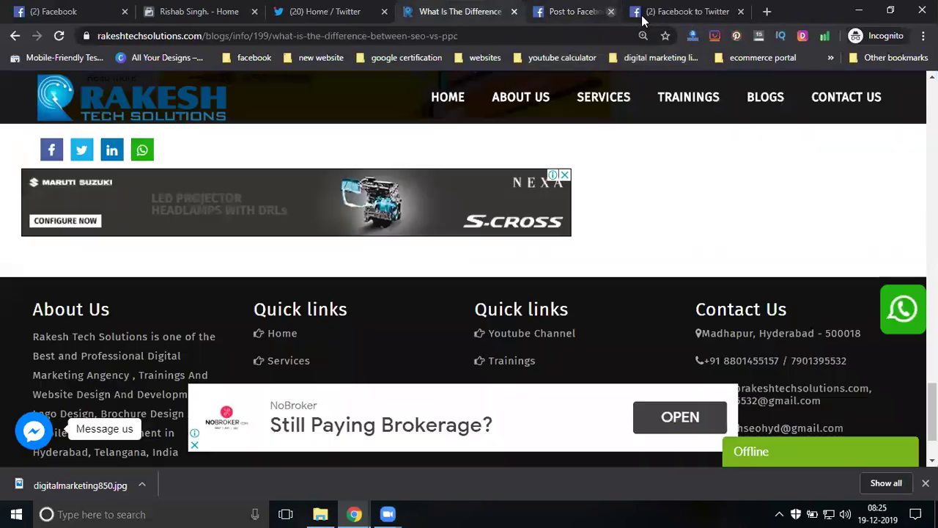
{"action": "left_click", "coordinate": [52, 150]}
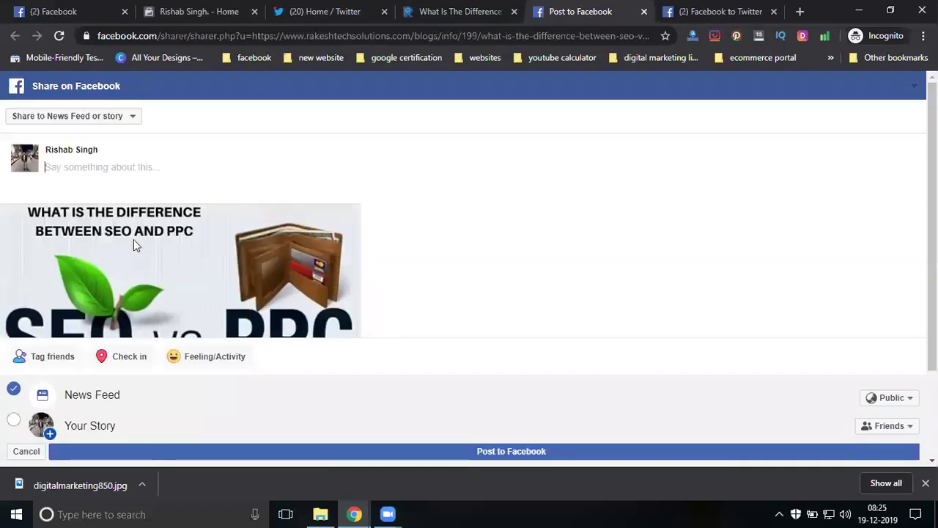
Step: Paste the article title as the post text and add the hashtags #seo #ppc #googleadwords #searchengine below it
{"action": "left_click", "coordinate": [116, 160]}
{"action": "key", "text": "ctrl+v"}
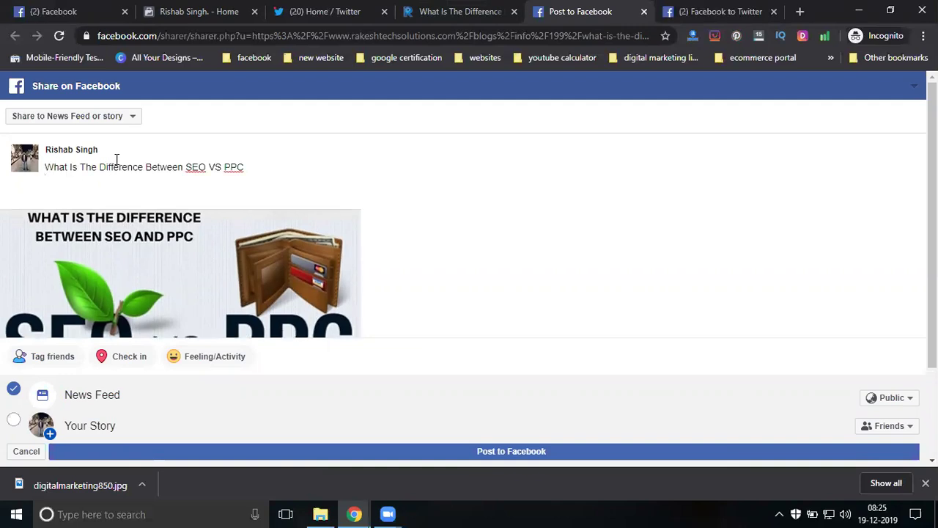
{"action": "key", "text": "Return"}
{"action": "key", "text": "Return"}
{"action": "type", "text": "#seo"}
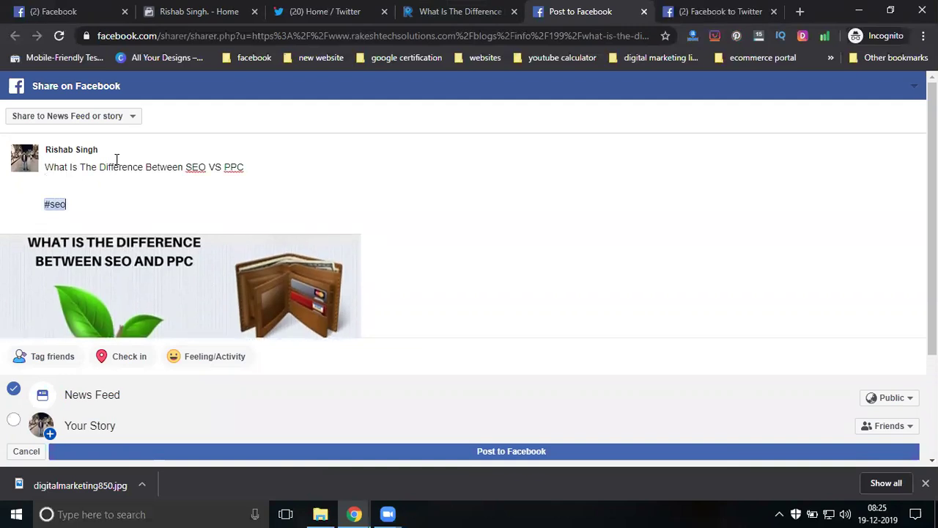
{"action": "type", "text": " #ppc #goog"}
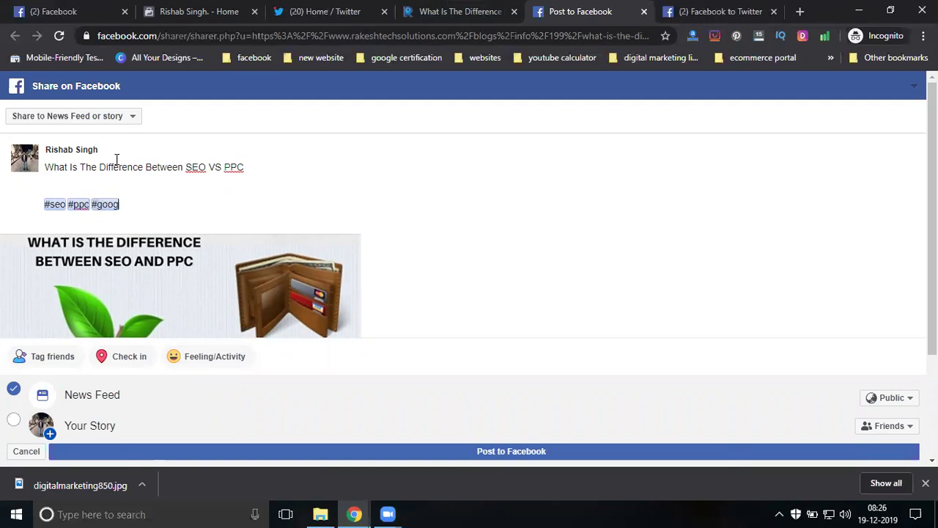
{"action": "type", "text": "leadwords"}
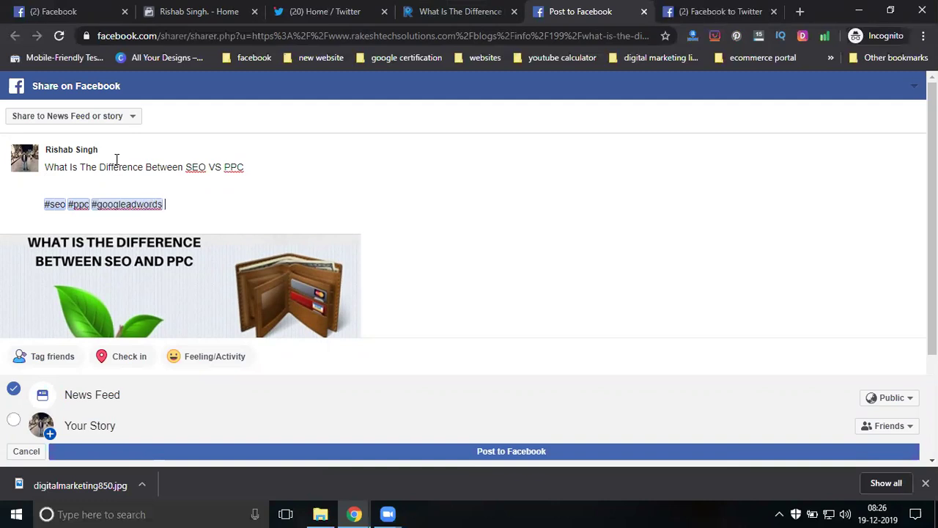
{"action": "type", "text": " #searchen"}
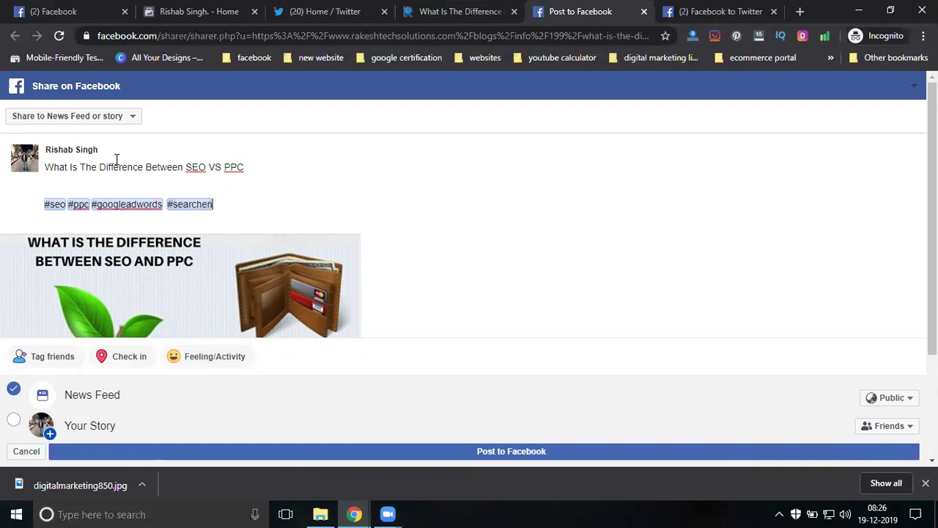
{"action": "type", "text": "gine"}
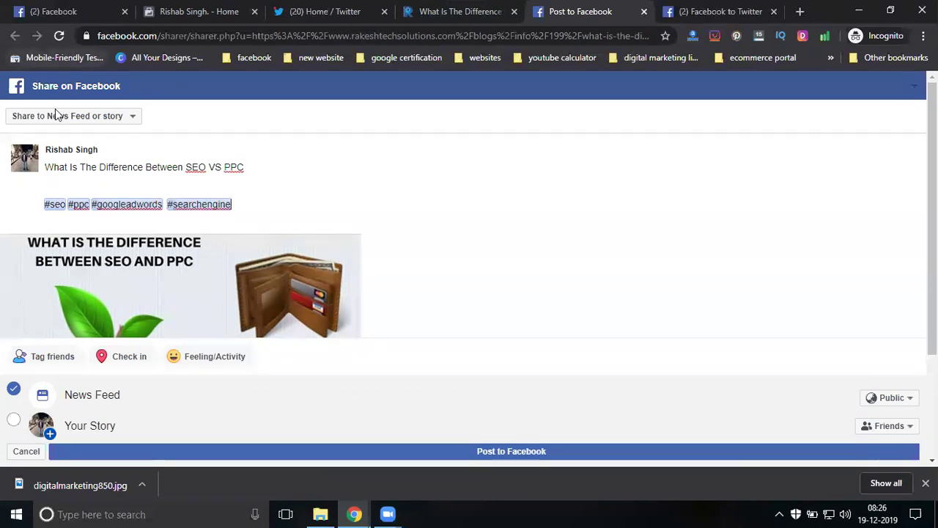
Step: Set the post to be shared on a managed page and select the page with the Digital Marketing picture
{"action": "left_click", "coordinate": [61, 118]}
{"action": "left_click", "coordinate": [56, 202]}
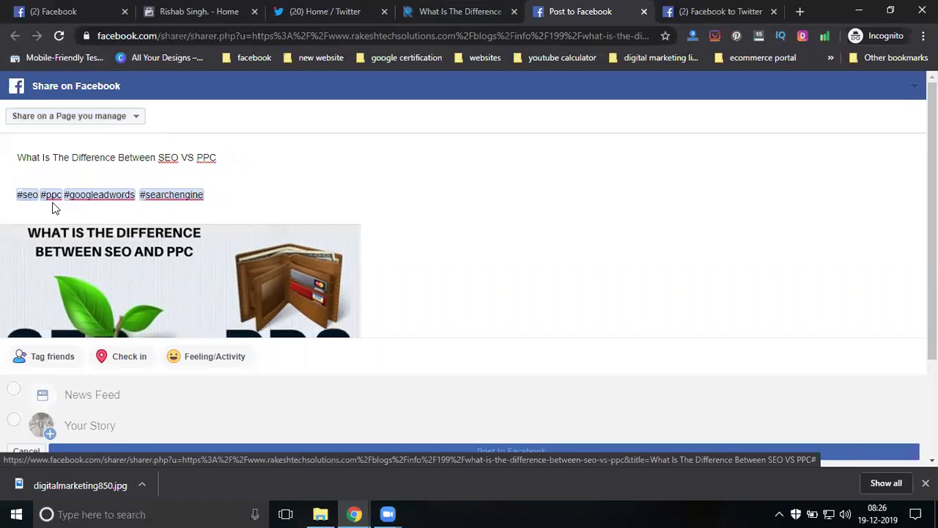
{"action": "left_click", "coordinate": [69, 147]}
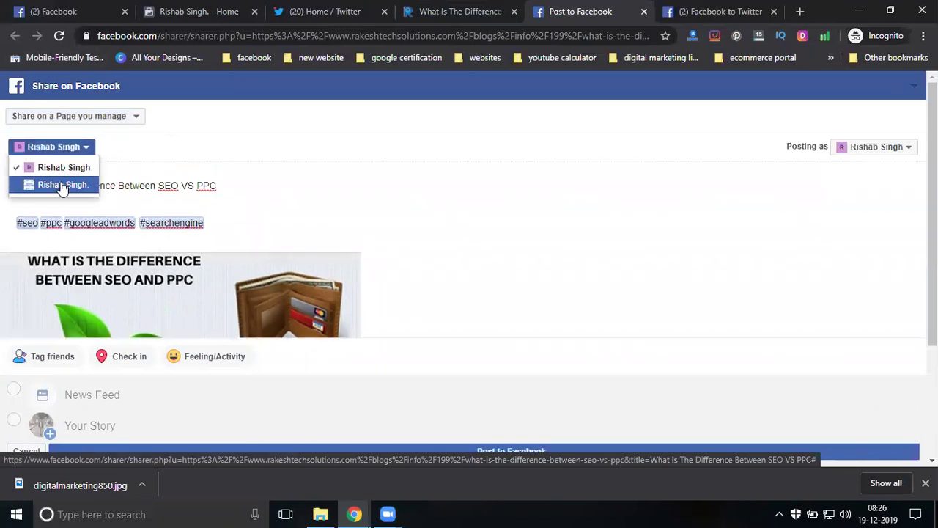
{"action": "left_click", "coordinate": [63, 182]}
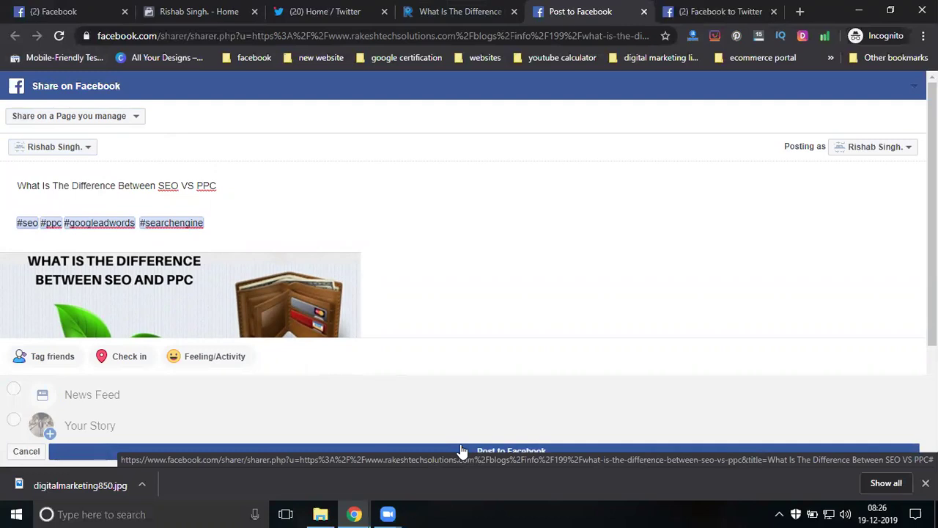
Step: Try to tag a friend in the page post
{"action": "left_click", "coordinate": [66, 361]}
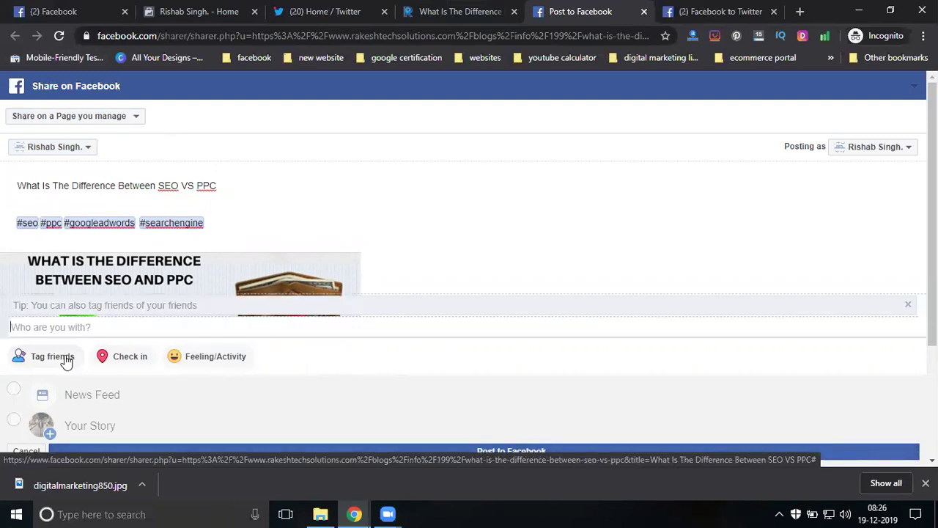
{"action": "type", "text": "f"}
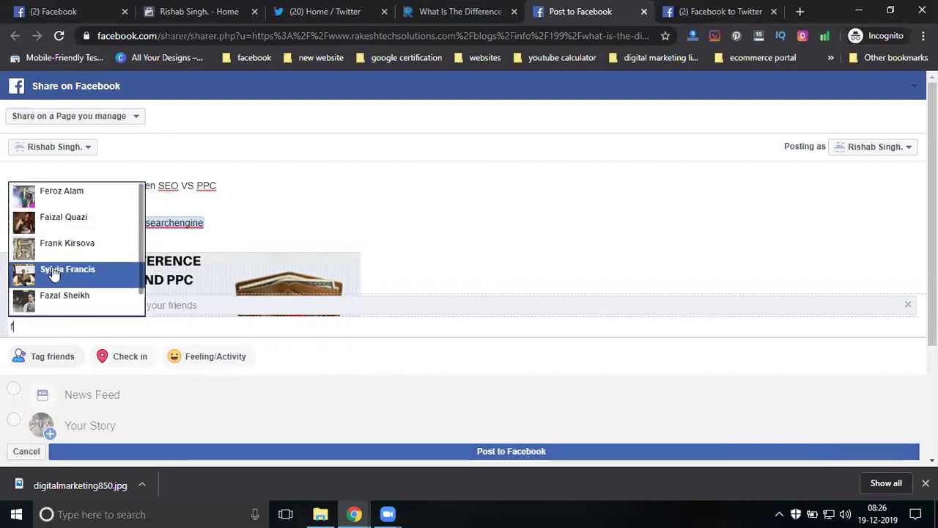
{"action": "key", "text": "BackSpace"}
{"action": "type", "text": "r"}
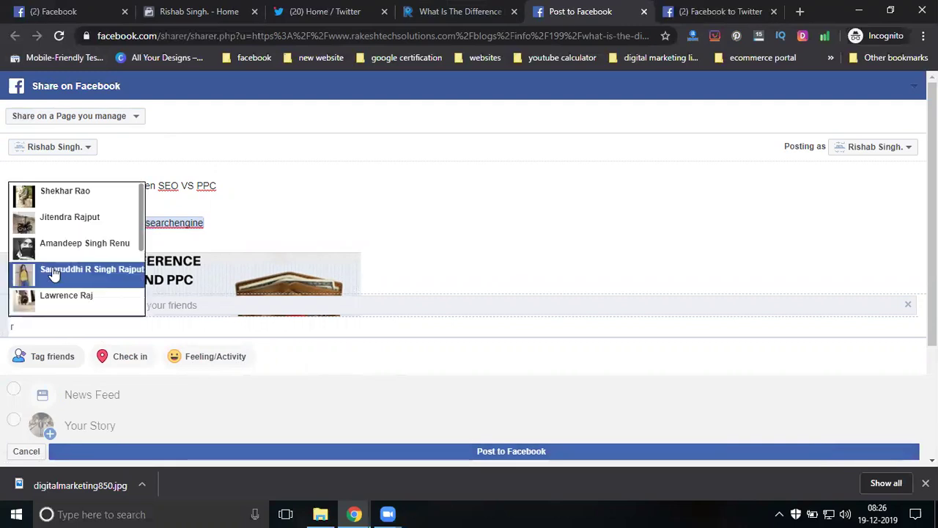
{"action": "key", "text": "BackSpace"}
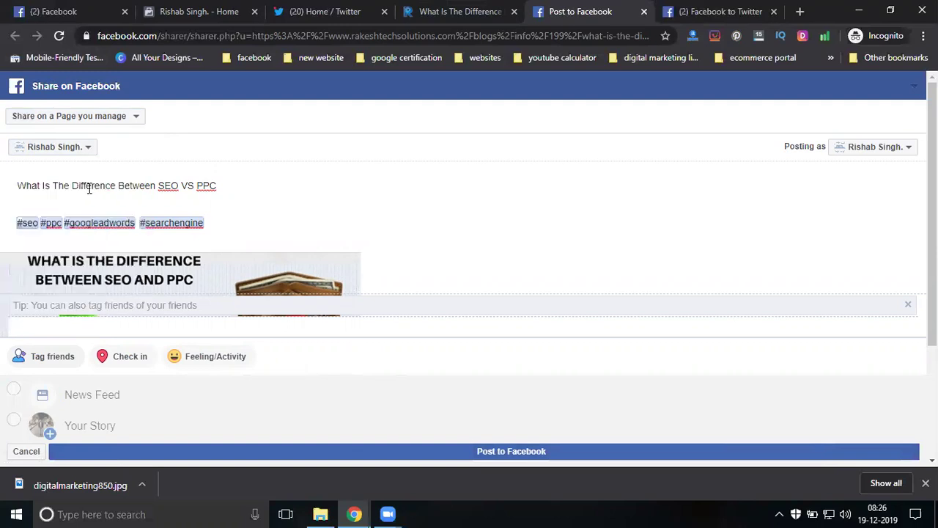
Step: Add a check-in at Rakesh Tech Solutions to the article share and publish it to Facebook
{"action": "left_click", "coordinate": [130, 365]}
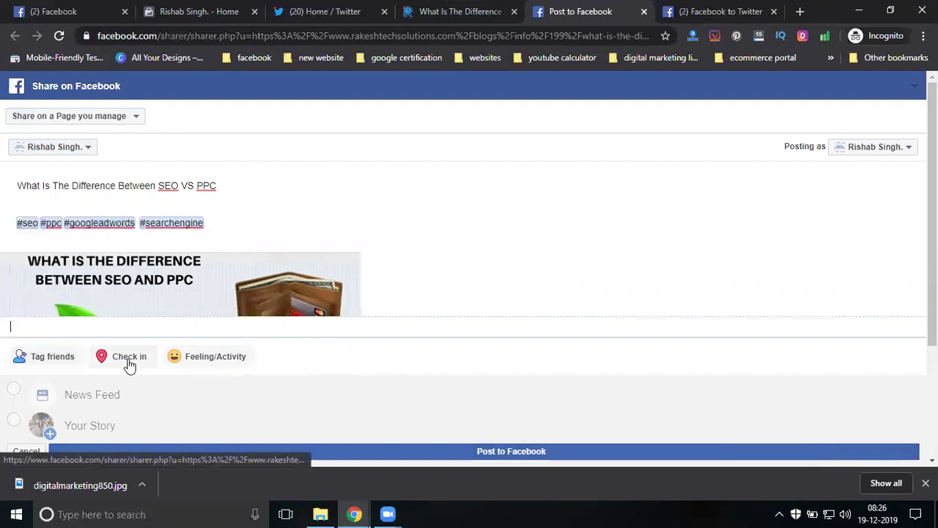
{"action": "type", "text": "rakesh tech"}
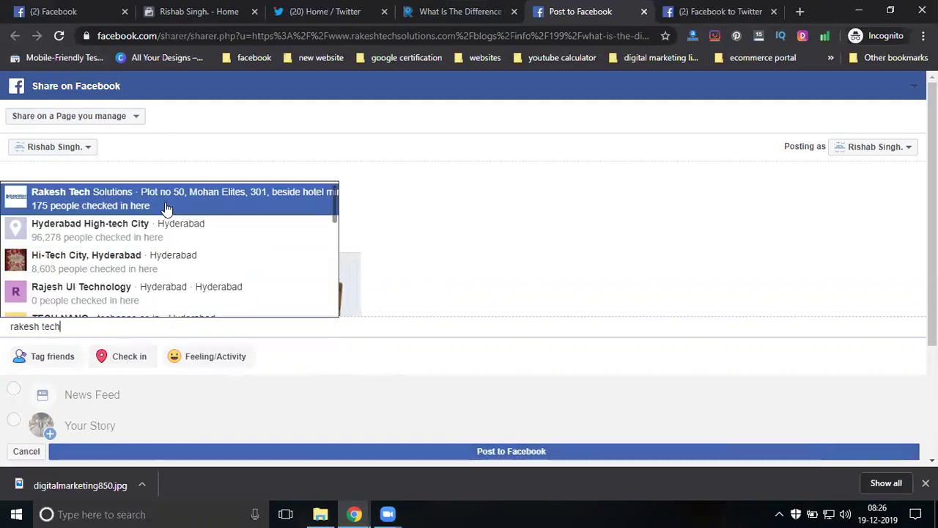
{"action": "left_click", "coordinate": [168, 206]}
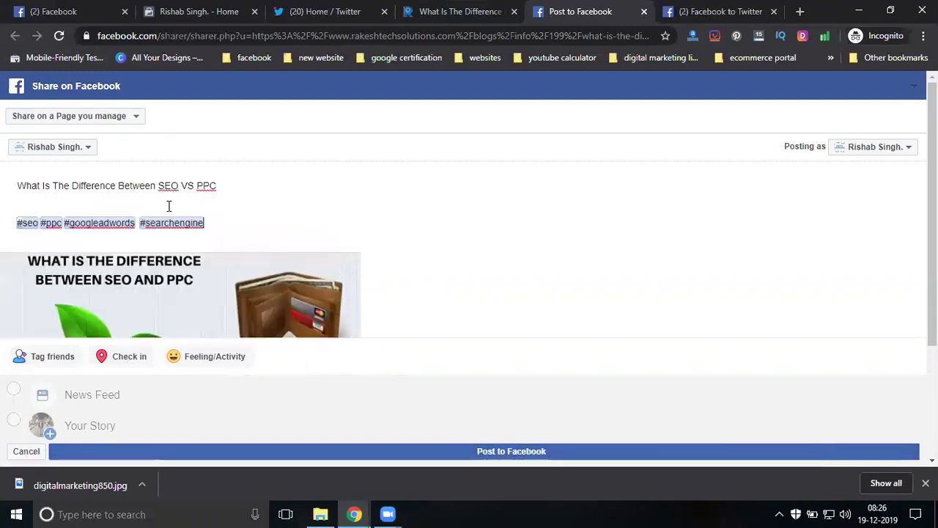
{"action": "left_click", "coordinate": [339, 457]}
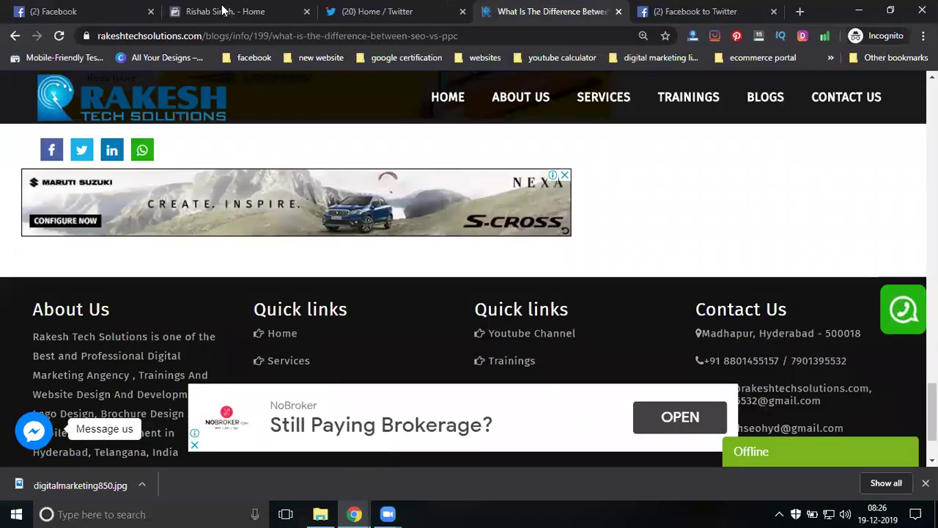
Step: Reload the Facebook page and examine the newly shared SEO VS PPC post, including its check-in, hashtags and link preview
{"action": "left_click", "coordinate": [224, 11]}
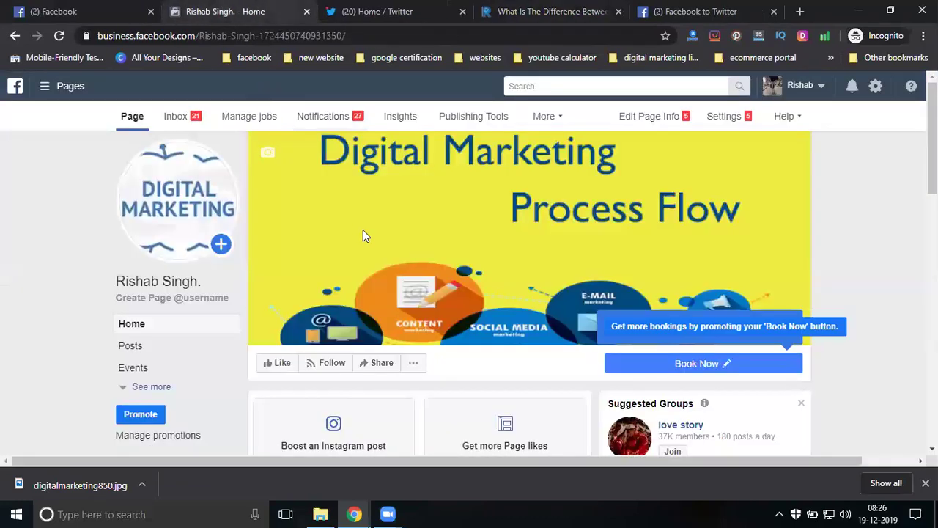
{"action": "scroll", "coordinate": [370, 256], "scroll_direction": "down", "scroll_amount": 8}
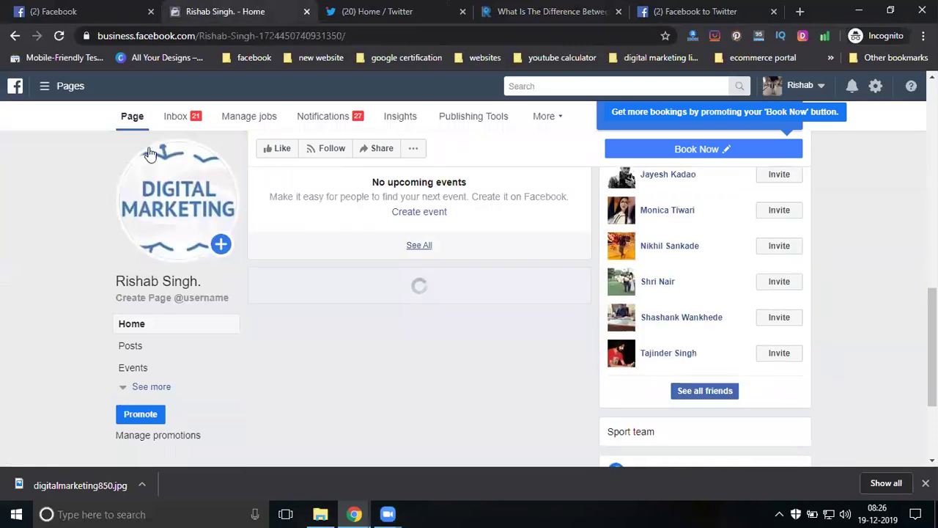
{"action": "left_click", "coordinate": [57, 37]}
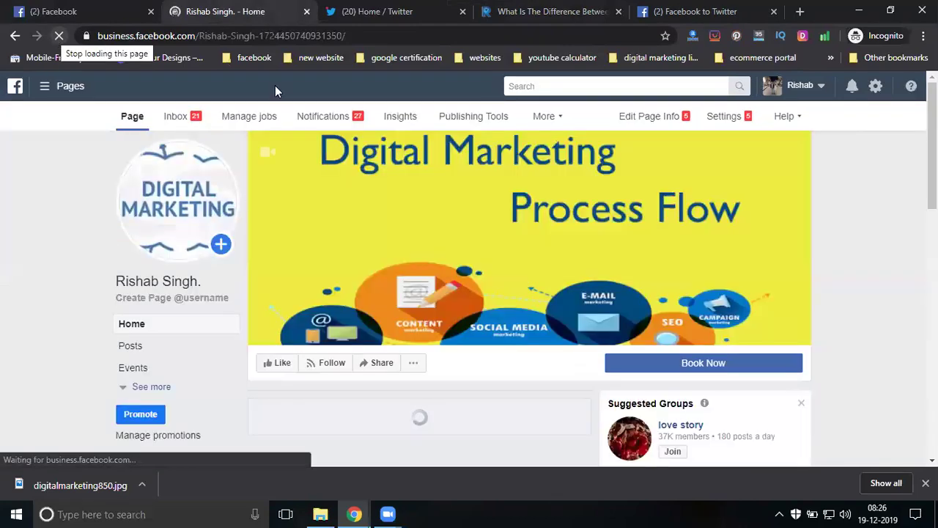
{"action": "scroll", "coordinate": [850, 218], "scroll_direction": "down", "scroll_amount": 4}
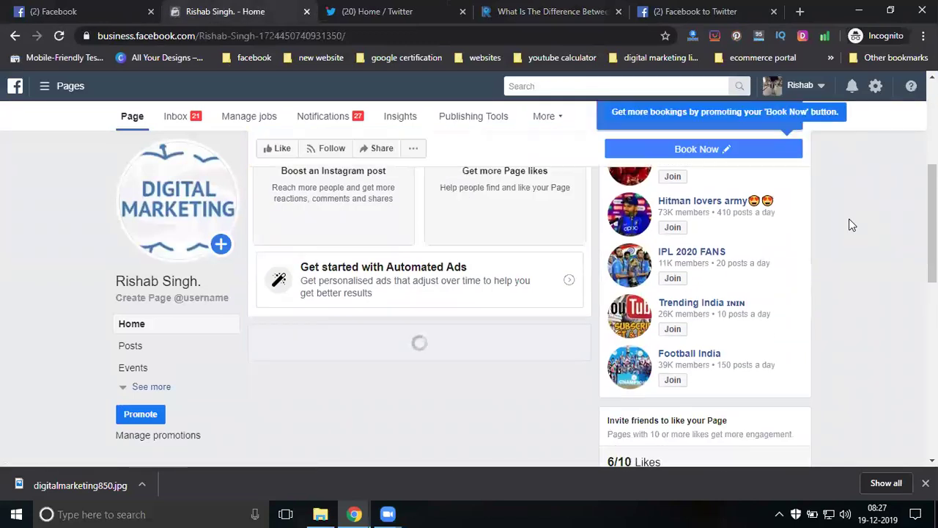
{"action": "scroll", "coordinate": [849, 218], "scroll_direction": "down", "scroll_amount": 4}
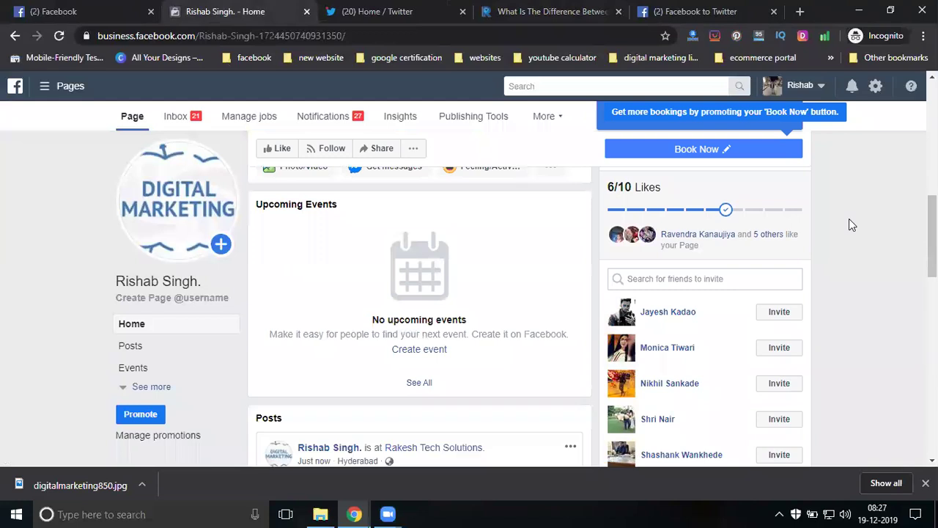
{"action": "scroll", "coordinate": [848, 218], "scroll_direction": "down", "scroll_amount": 4}
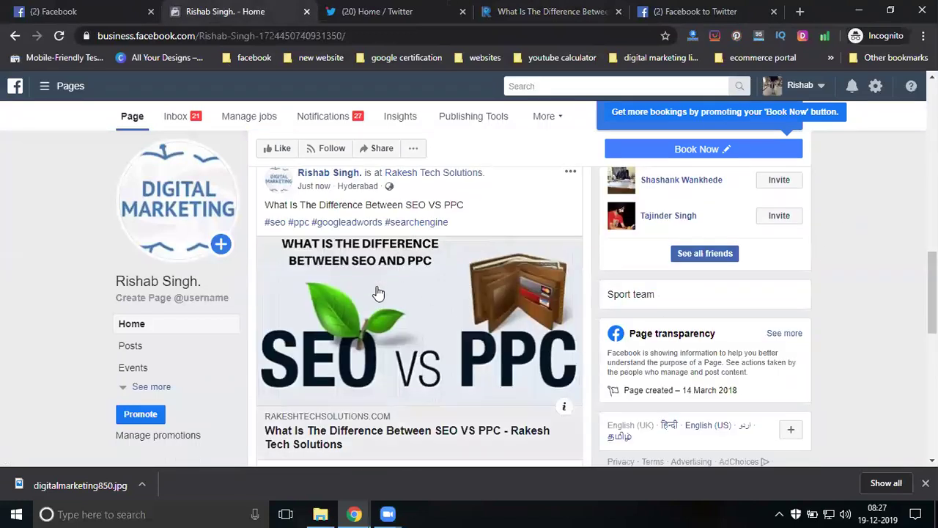
{"action": "scroll", "coordinate": [330, 256], "scroll_direction": "down", "scroll_amount": 3}
{"action": "scroll", "coordinate": [348, 239], "scroll_direction": "up", "scroll_amount": 1}
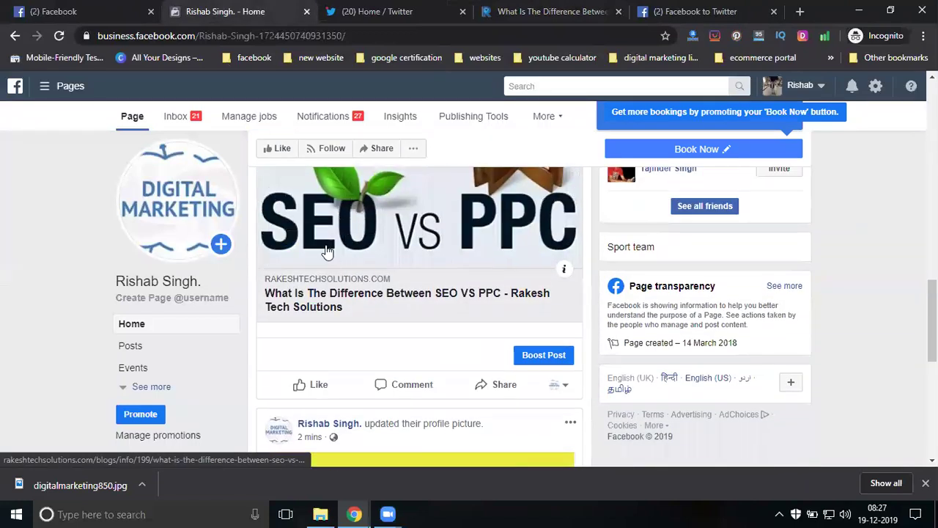
{"action": "scroll", "coordinate": [327, 251], "scroll_direction": "up", "scroll_amount": 3}
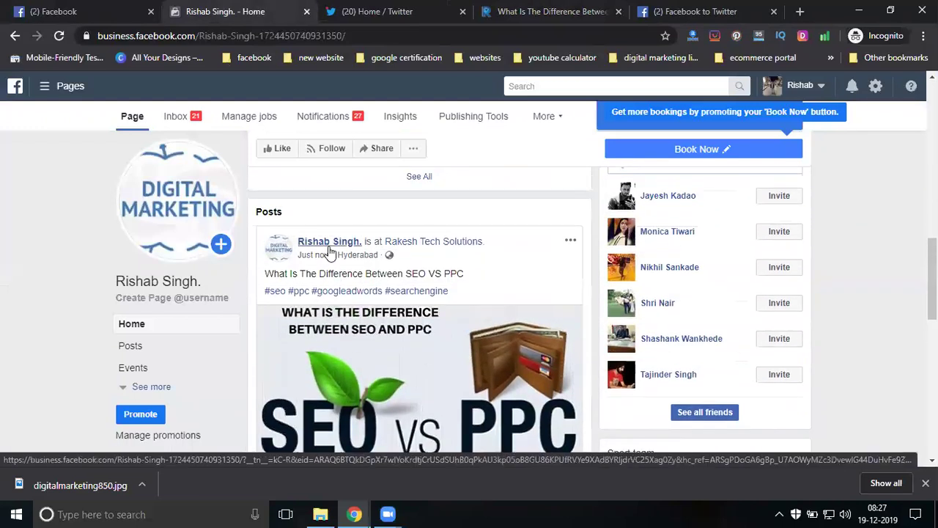
{"action": "mouse_move", "coordinate": [405, 247]}
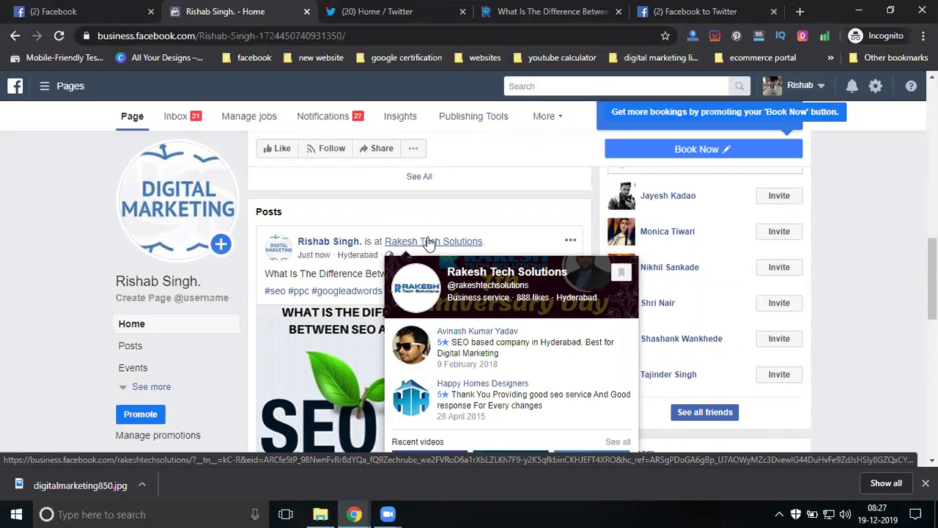
Step: Switch to Twitter and check the profile's tweets for the shared SEO VS PPC article
{"action": "left_click", "coordinate": [378, 10]}
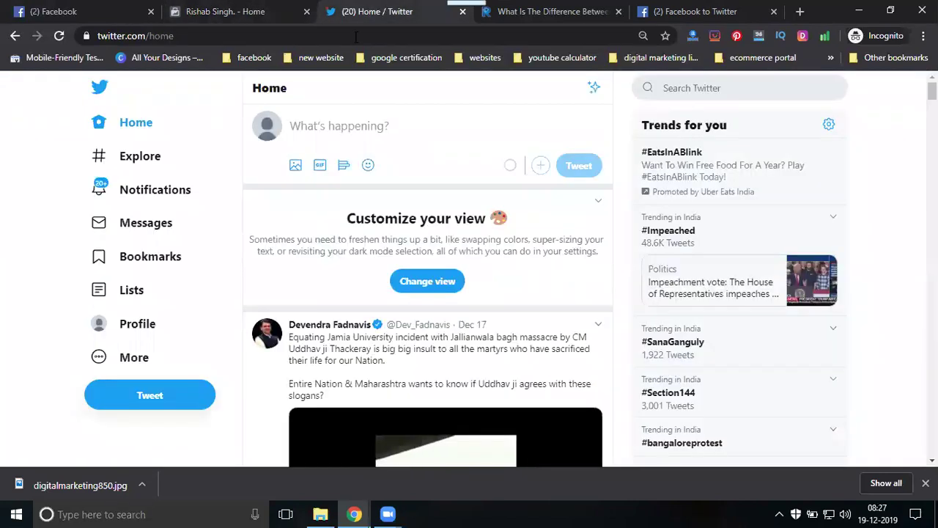
{"action": "left_click", "coordinate": [126, 323]}
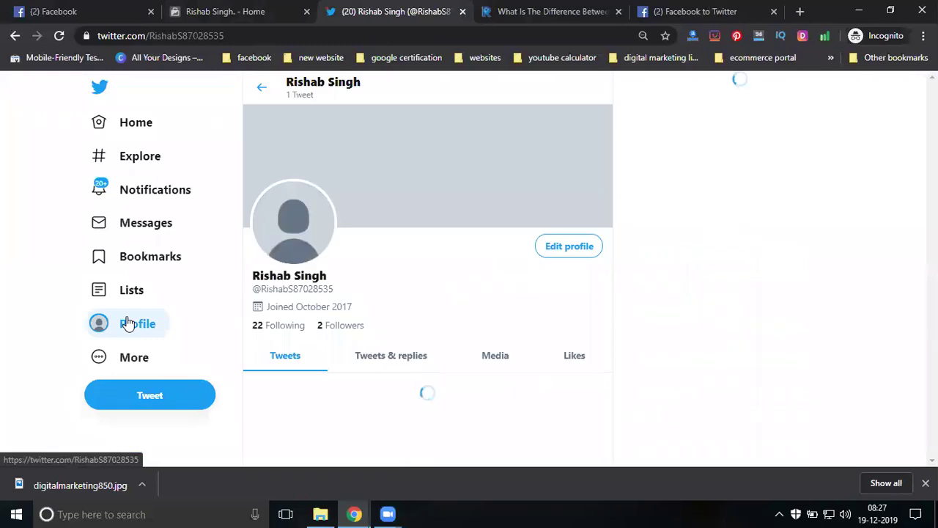
{"action": "scroll", "coordinate": [419, 199], "scroll_direction": "down", "scroll_amount": 2}
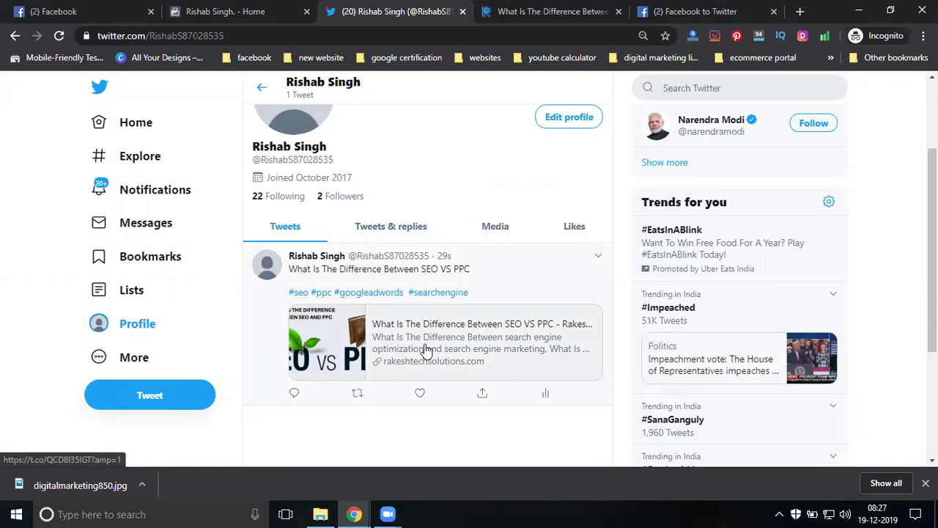
Step: Start a photo upload post on the Facebook page and browse to the "web and development images" folder inside "rts services 2019"
{"action": "left_click", "coordinate": [209, 11]}
{"action": "scroll", "coordinate": [378, 348], "scroll_direction": "up", "scroll_amount": 5}
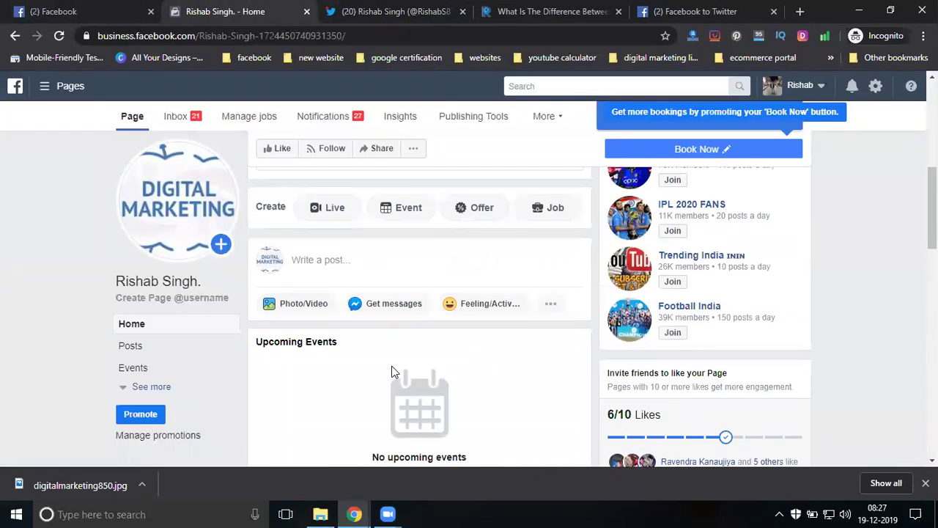
{"action": "left_click", "coordinate": [311, 306]}
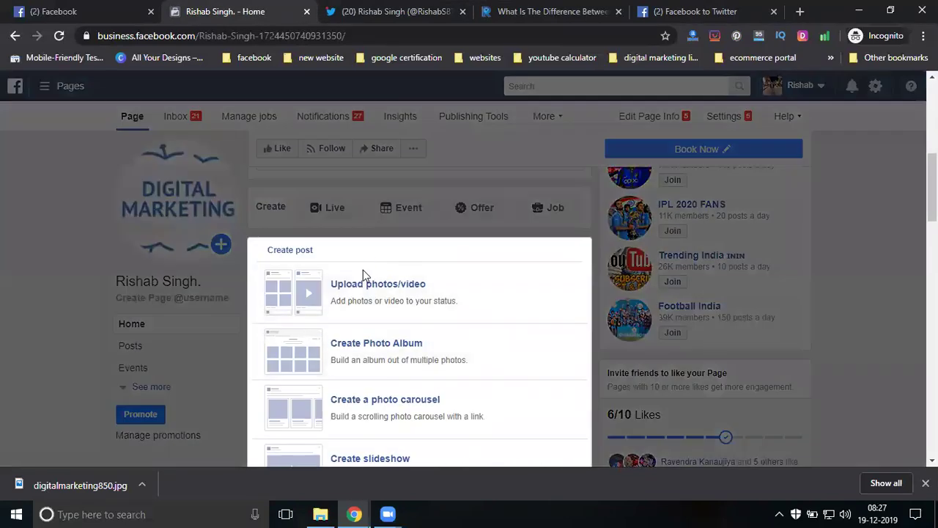
{"action": "left_click", "coordinate": [362, 285]}
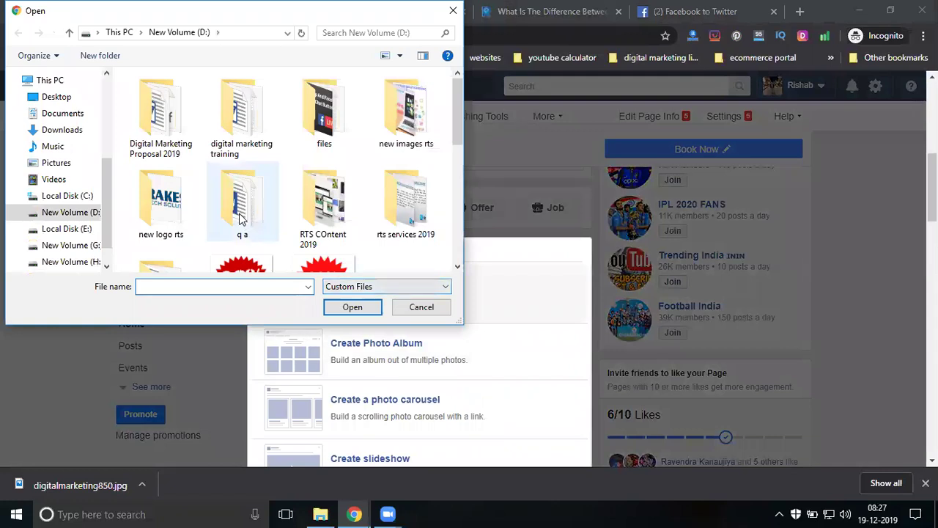
{"action": "double_click", "coordinate": [405, 202]}
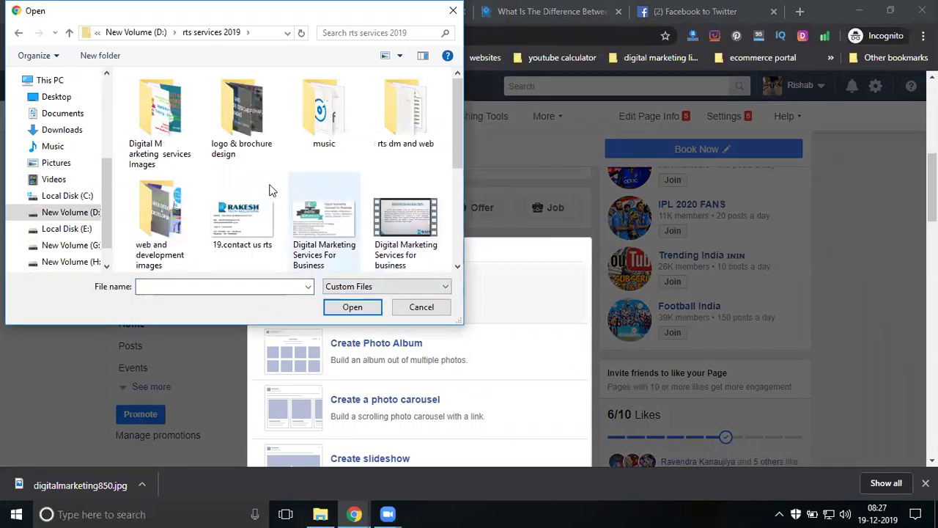
{"action": "double_click", "coordinate": [162, 212]}
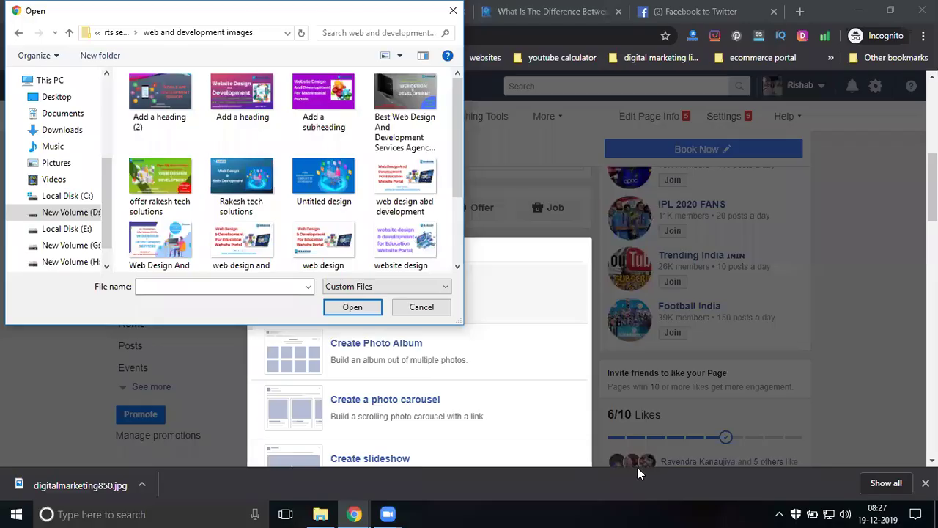
Step: Copy the file name of the "website design and development for Matrimonial Portals" image and add that image to the post
{"action": "scroll", "coordinate": [191, 220], "scroll_direction": "down", "scroll_amount": 2}
{"action": "left_click", "coordinate": [175, 170]}
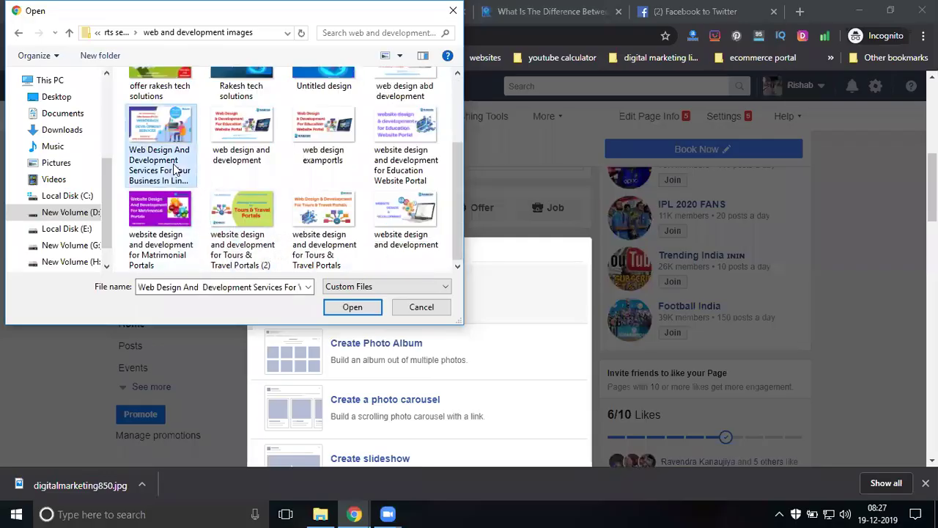
{"action": "left_click", "coordinate": [177, 249]}
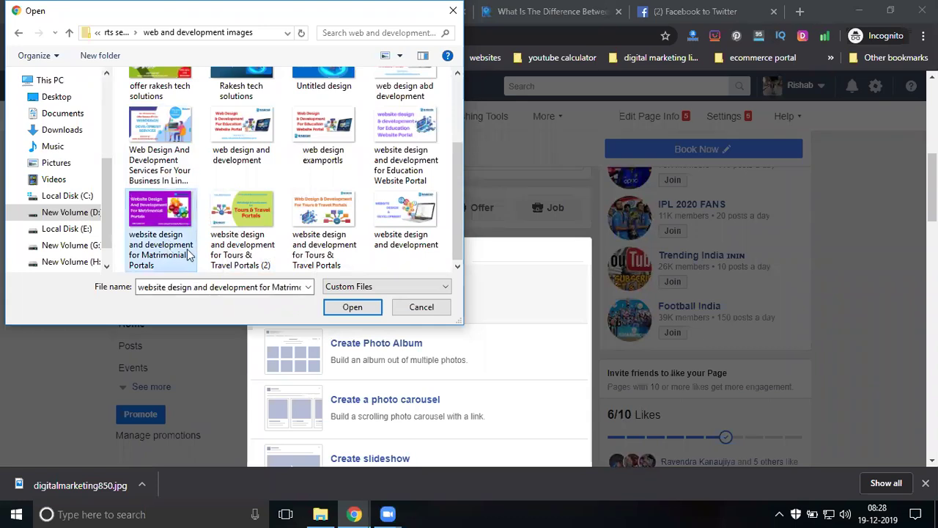
{"action": "left_click", "coordinate": [188, 253]}
{"action": "key", "text": "ctrl+c"}
{"action": "double_click", "coordinate": [172, 211]}
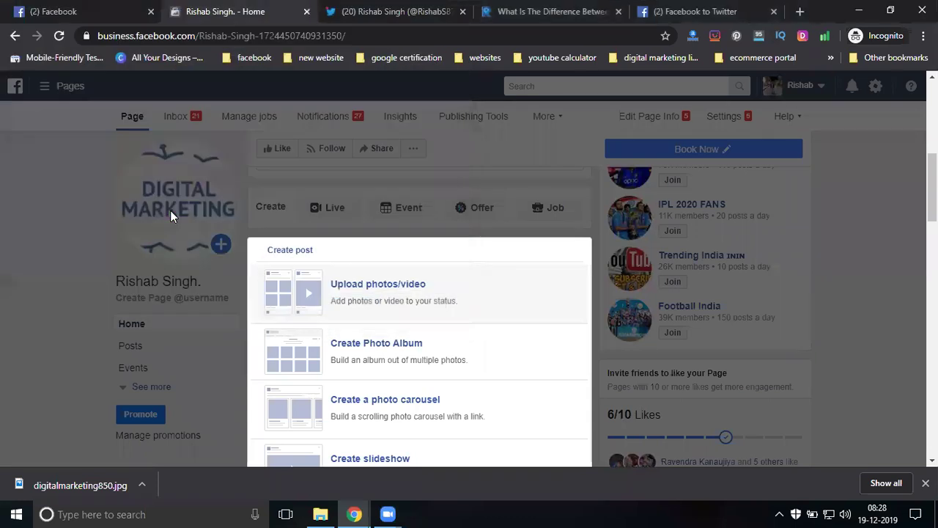
Step: Paste "website design and development for Matrimonial Portals" as the post text and start a new line below it
{"action": "left_click", "coordinate": [342, 290]}
{"action": "key", "text": "ctrl+v"}
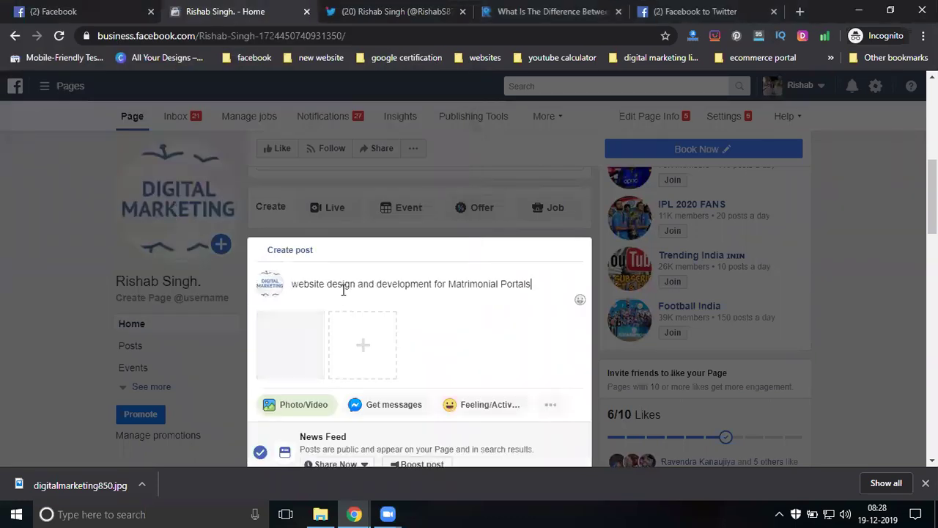
{"action": "key", "text": "Return"}
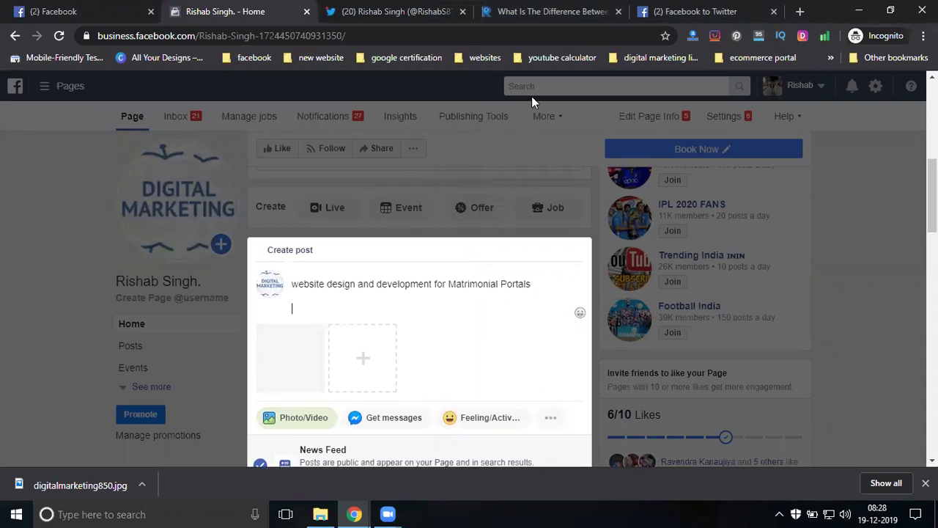
Step: Copy the address of the website's "Web Development Company in Hyderabad" service page and paste it below the post text
{"action": "left_click", "coordinate": [555, 7]}
{"action": "left_click", "coordinate": [600, 103]}
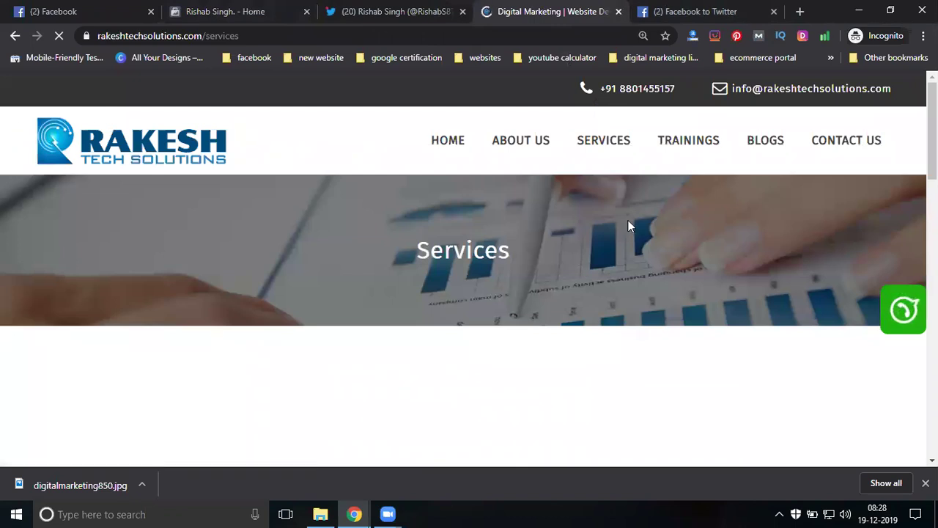
{"action": "scroll", "coordinate": [628, 226], "scroll_direction": "down", "scroll_amount": 5}
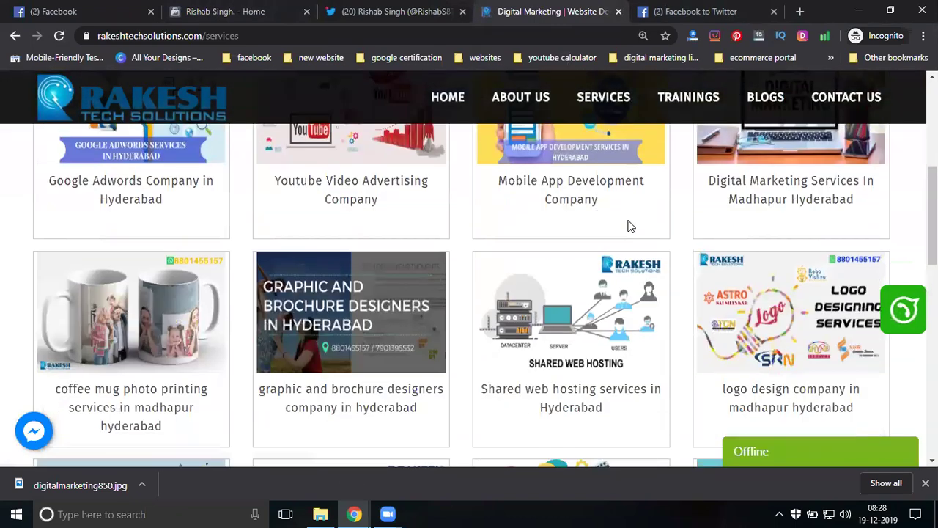
{"action": "scroll", "coordinate": [628, 226], "scroll_direction": "down", "scroll_amount": 3}
{"action": "left_click", "coordinate": [754, 310]}
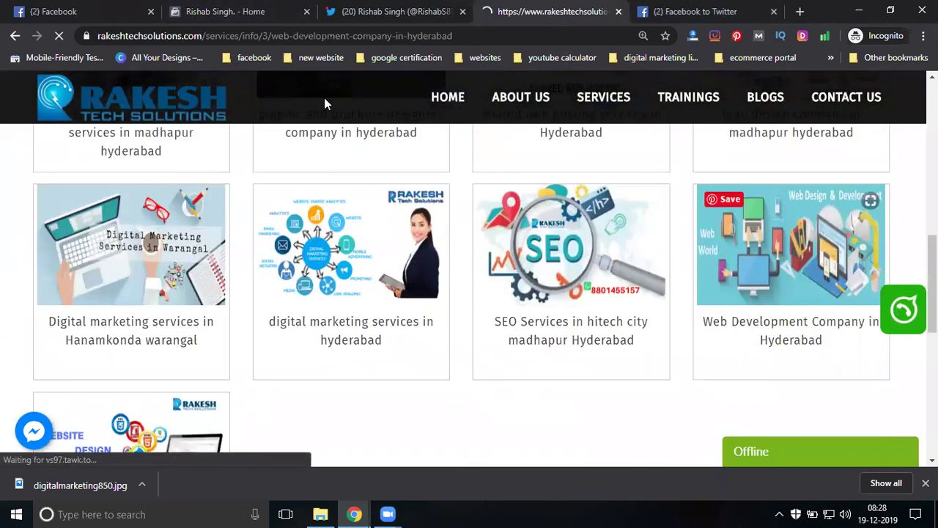
{"action": "left_click", "coordinate": [292, 38]}
{"action": "key", "text": "ctrl+c"}
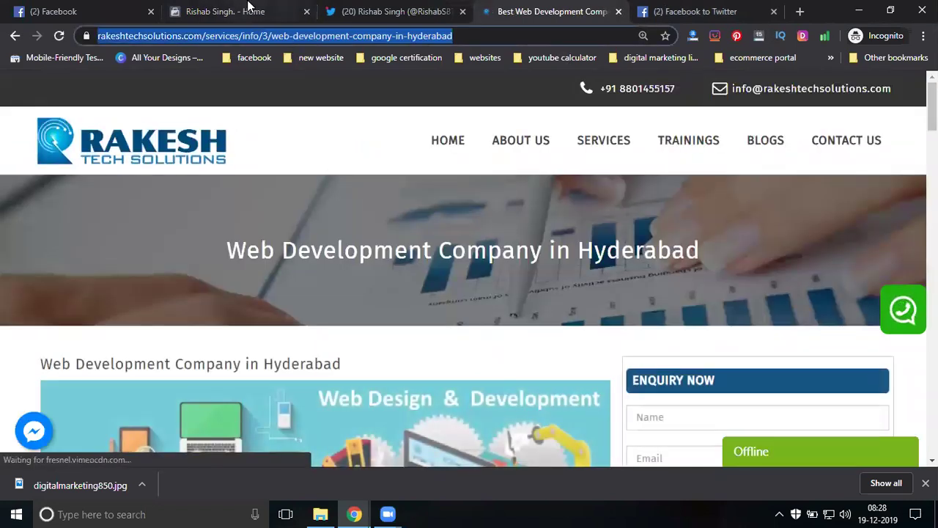
{"action": "left_click", "coordinate": [249, 9]}
{"action": "key", "text": "ctrl+v"}
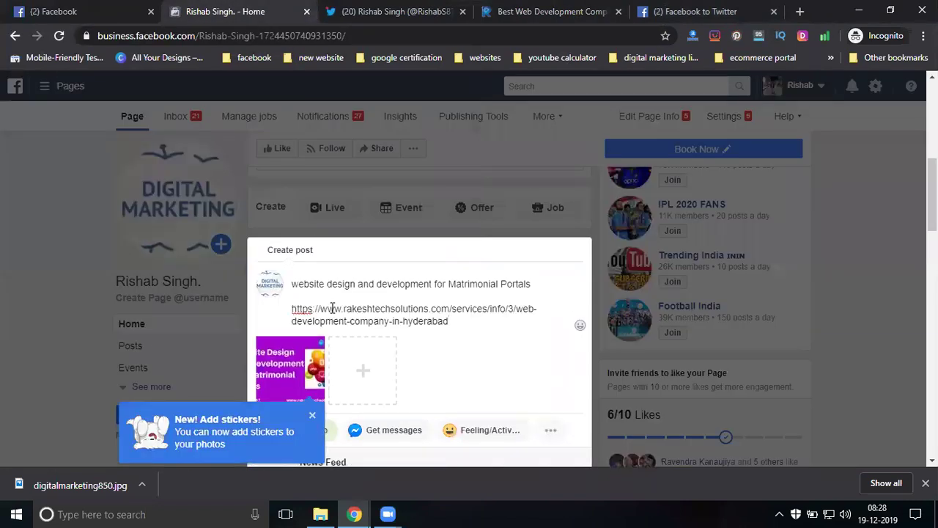
Step: Dismiss the sticker tip and add a check-in at Rakesh Tech Solutions to the image post
{"action": "scroll", "coordinate": [290, 252], "scroll_direction": "down", "scroll_amount": 2}
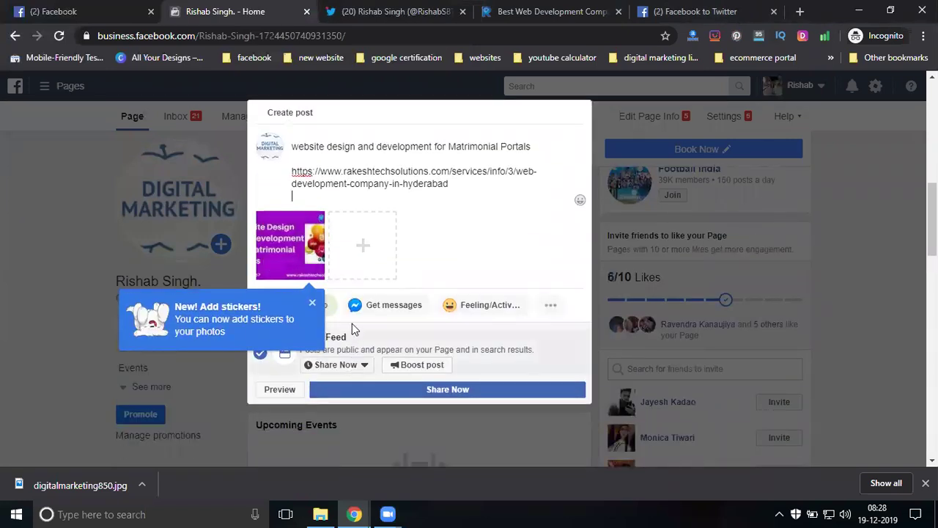
{"action": "left_click", "coordinate": [313, 301]}
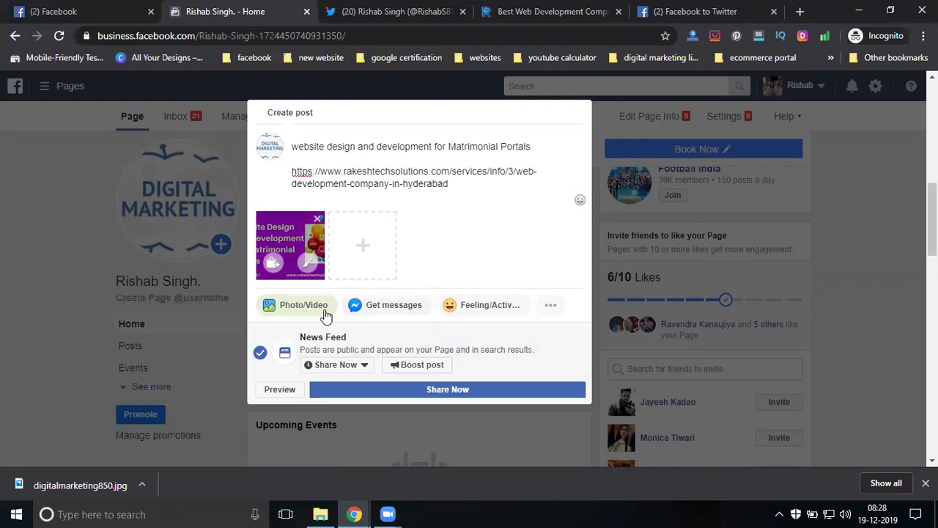
{"action": "left_click", "coordinate": [559, 313]}
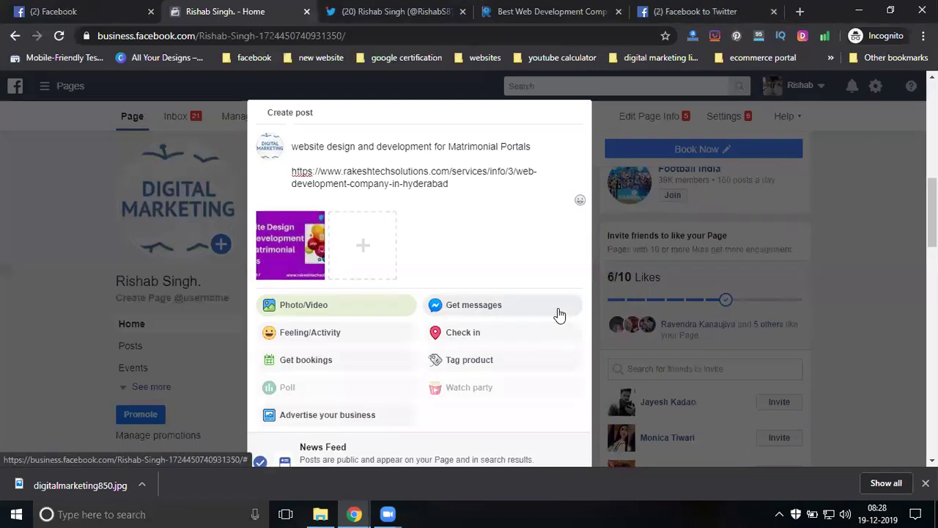
{"action": "left_click", "coordinate": [475, 331]}
{"action": "type", "text": "r"}
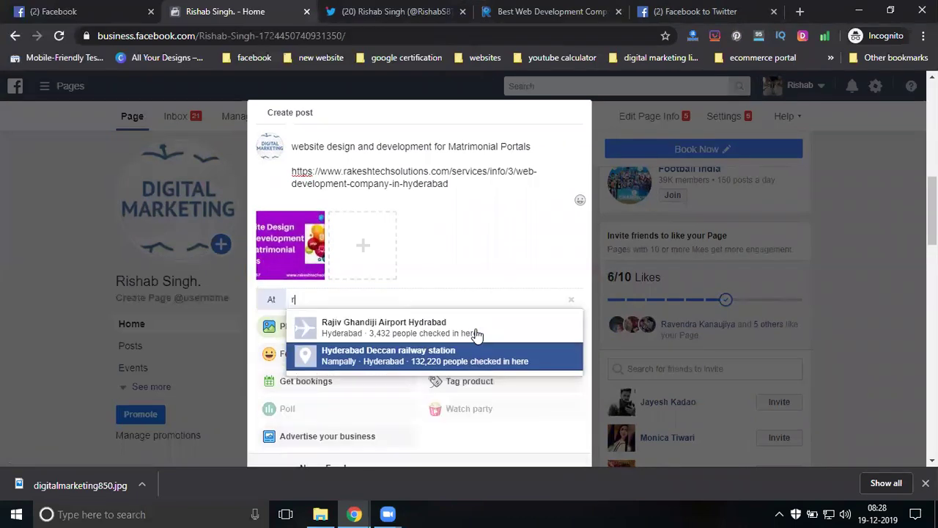
{"action": "type", "text": "akesh"}
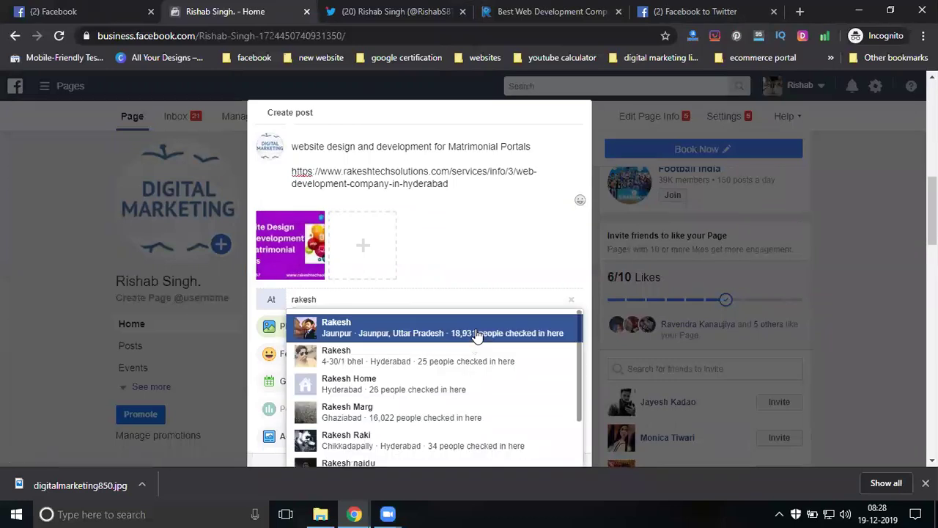
{"action": "type", "text": " tech"}
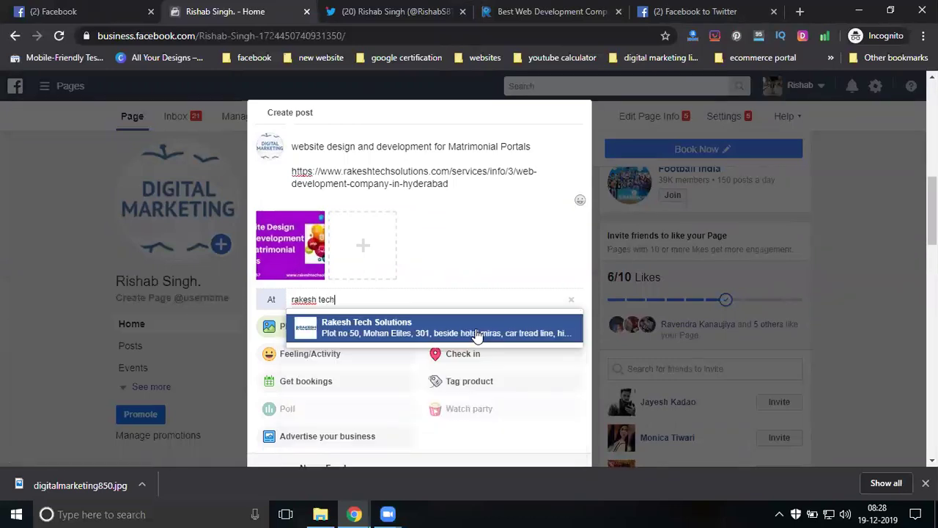
{"action": "left_click", "coordinate": [482, 332]}
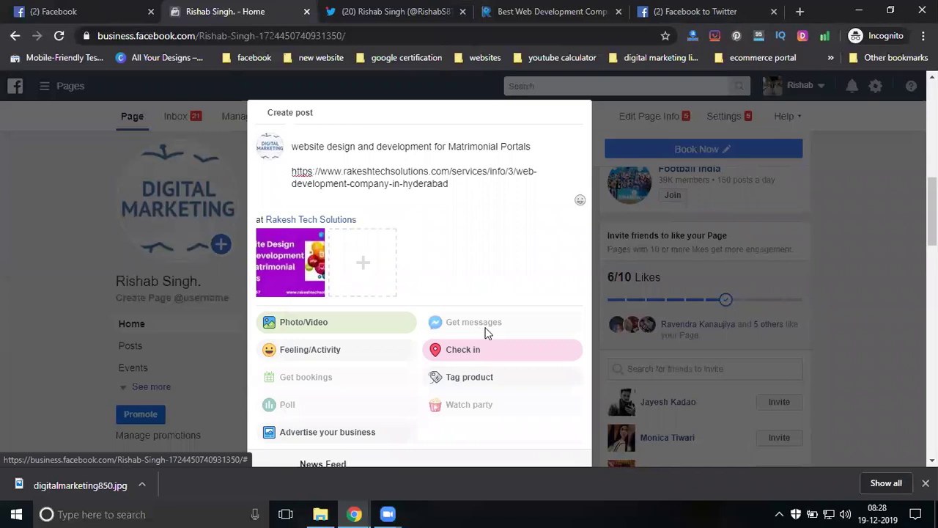
Step: Publish the image post on the Facebook page and close the boost suggestion on it
{"action": "scroll", "coordinate": [484, 329], "scroll_direction": "down", "scroll_amount": 3}
{"action": "left_click", "coordinate": [430, 311]}
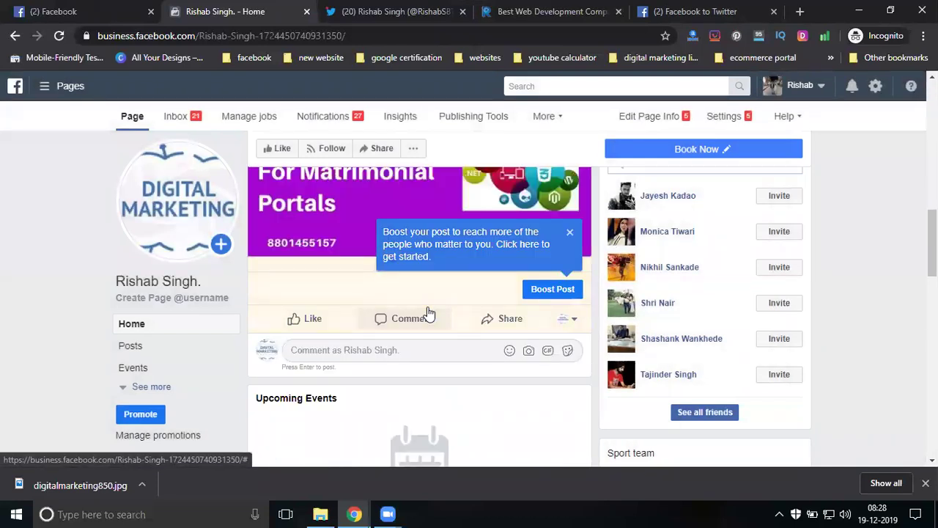
{"action": "scroll", "coordinate": [429, 313], "scroll_direction": "up", "scroll_amount": 3}
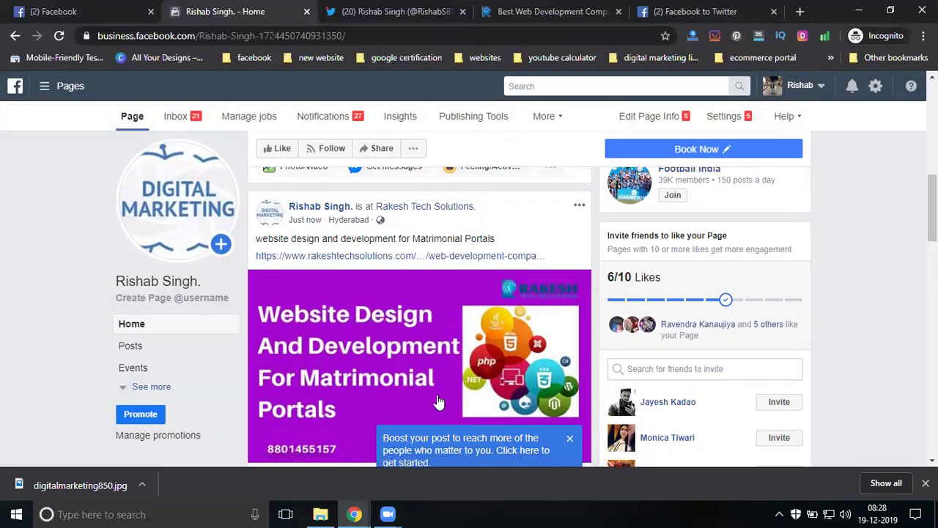
{"action": "left_click", "coordinate": [569, 440]}
{"action": "scroll", "coordinate": [568, 444], "scroll_direction": "down", "scroll_amount": 3}
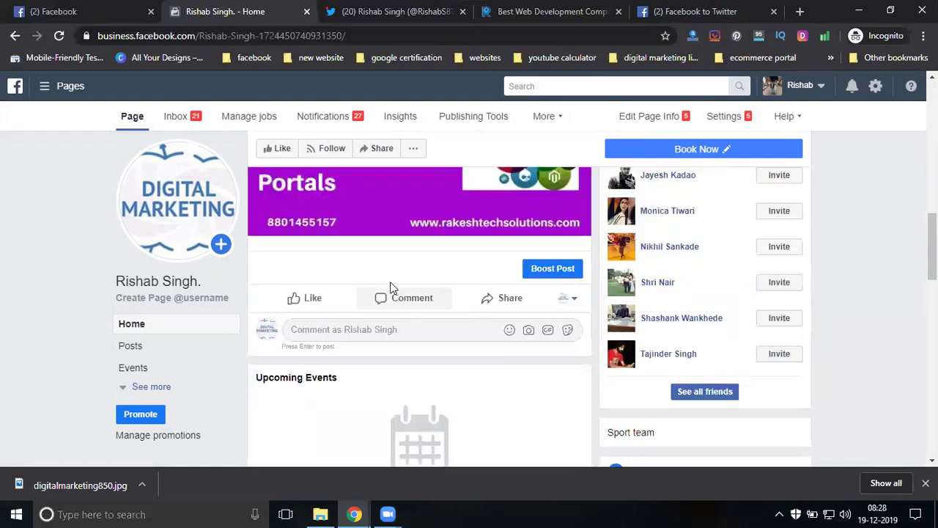
Step: Reload the Facebook page and the Twitter profile, and check the tweets for the Matrimonial Portals image post
{"action": "left_click", "coordinate": [344, 11]}
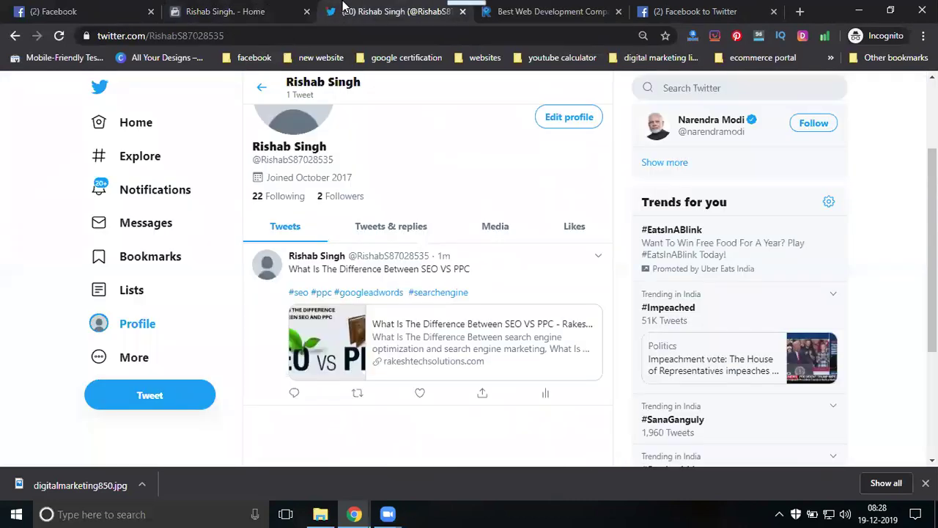
{"action": "left_click", "coordinate": [241, 8]}
{"action": "left_click", "coordinate": [60, 36]}
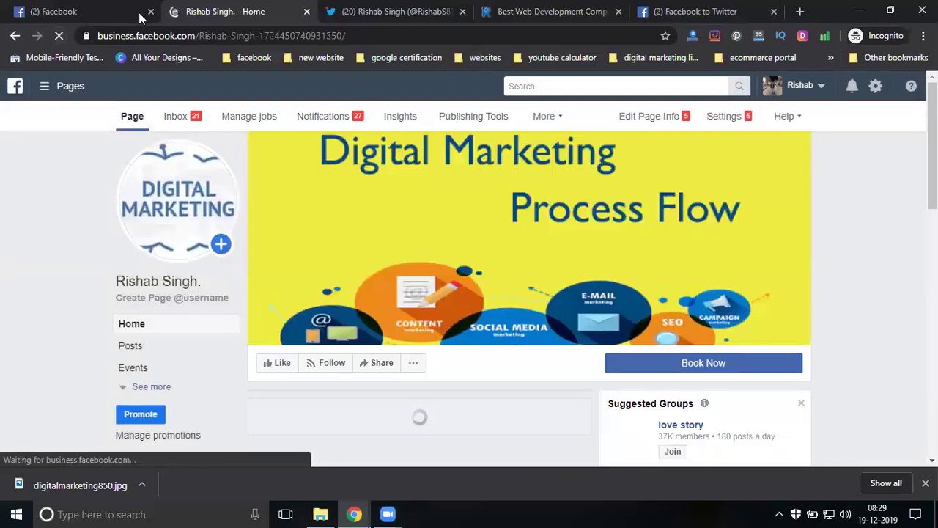
{"action": "left_click", "coordinate": [331, 15]}
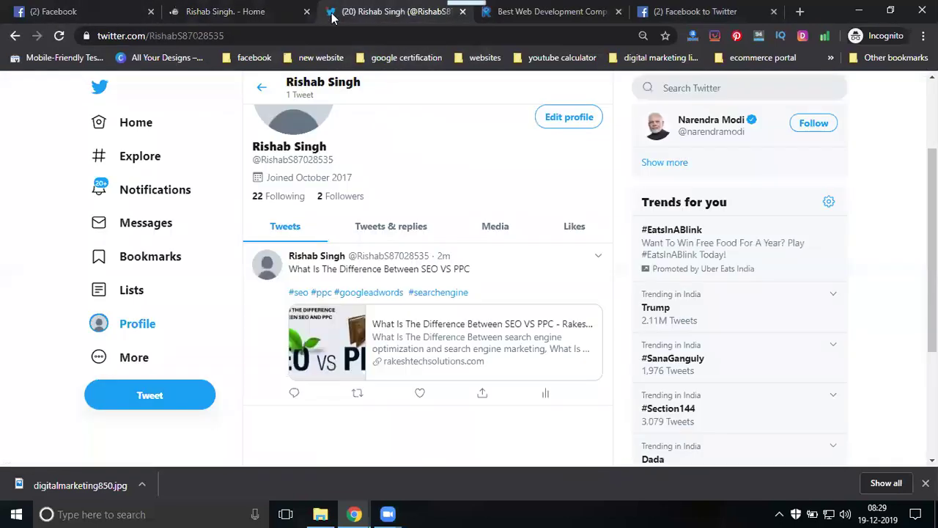
{"action": "left_click", "coordinate": [58, 36]}
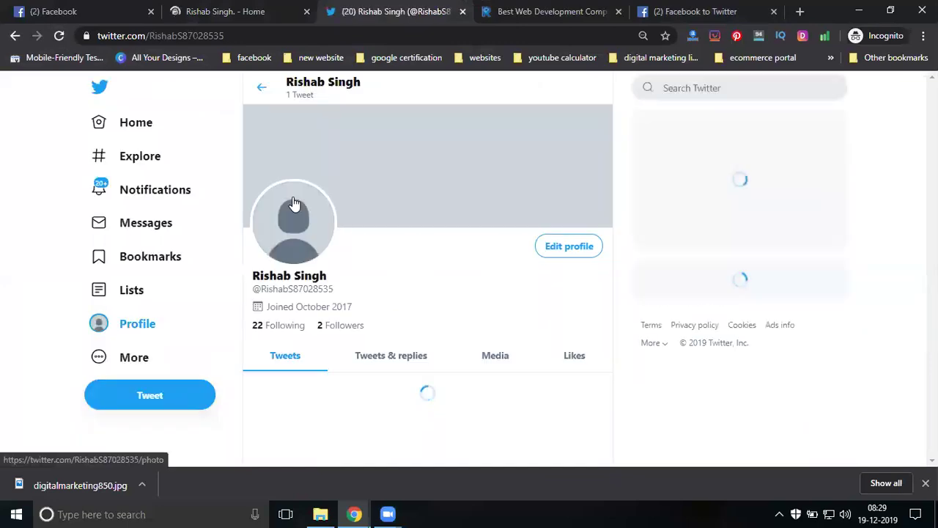
{"action": "scroll", "coordinate": [293, 204], "scroll_direction": "down", "scroll_amount": 4}
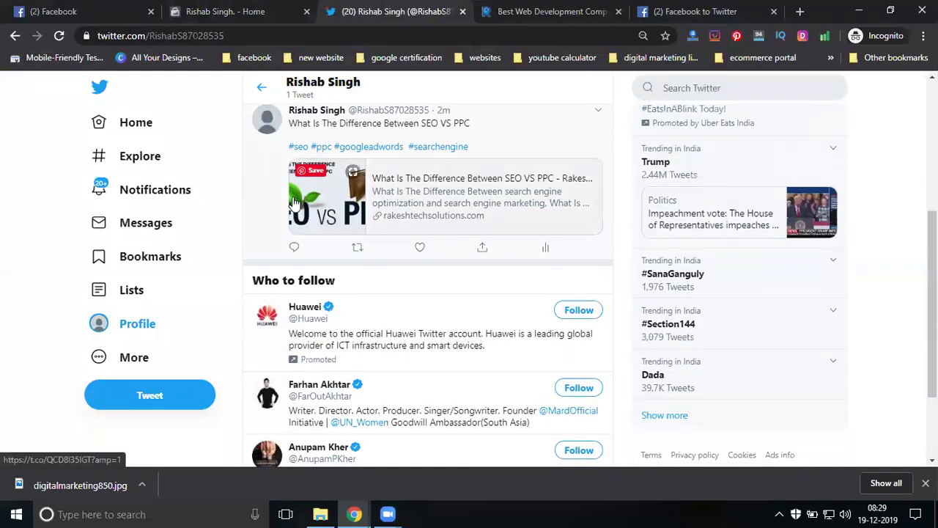
{"action": "mouse_move", "coordinate": [320, 172]}
{"action": "scroll", "coordinate": [320, 172], "scroll_direction": "up", "scroll_amount": 2}
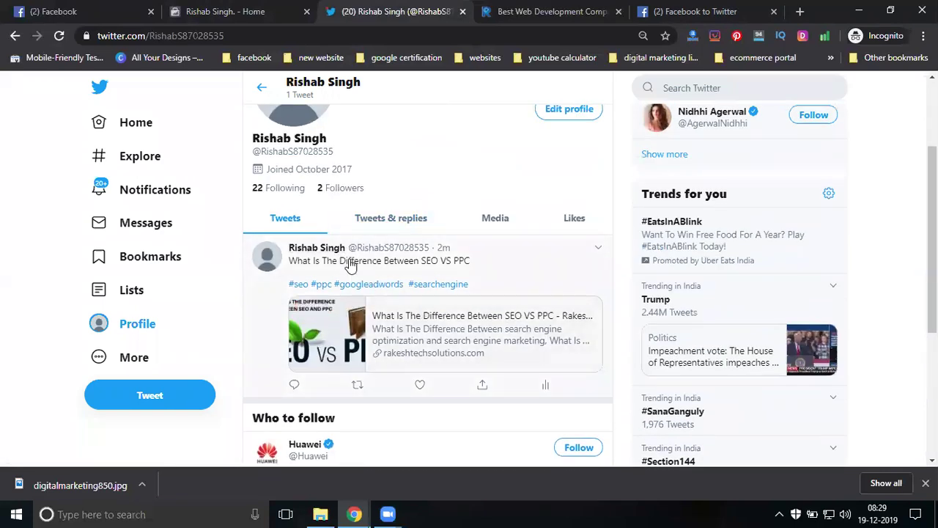
Step: Refresh the Twitter profile again and look through its tweet list for the new image post
{"action": "left_click", "coordinate": [59, 36]}
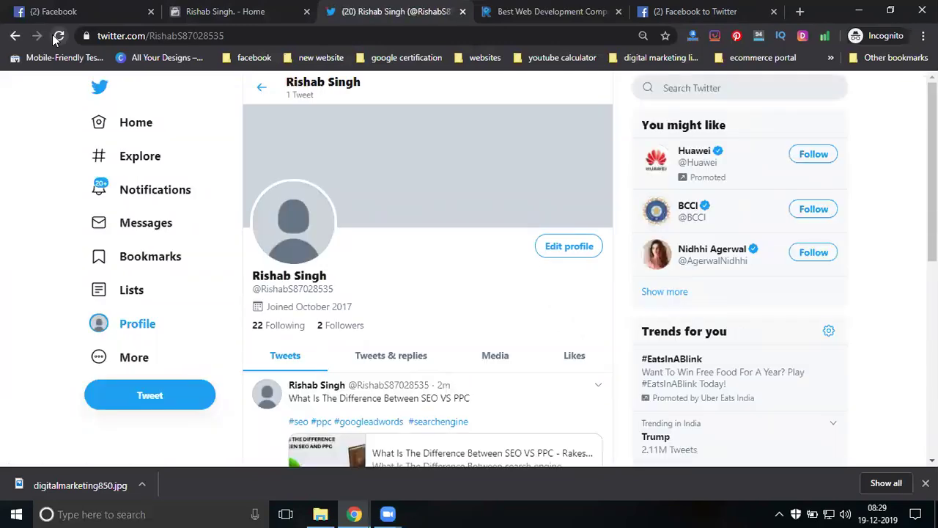
{"action": "left_click", "coordinate": [56, 36]}
{"action": "left_click", "coordinate": [55, 36]}
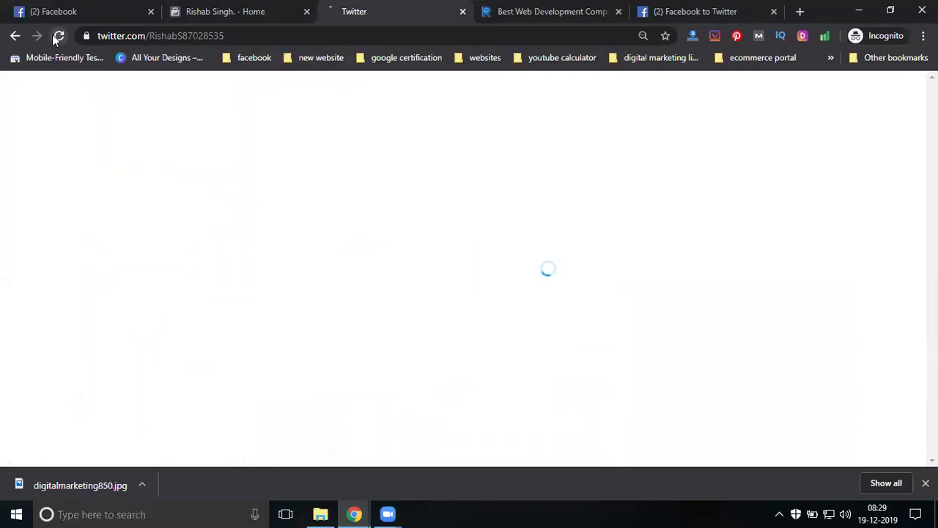
{"action": "left_click", "coordinate": [57, 37]}
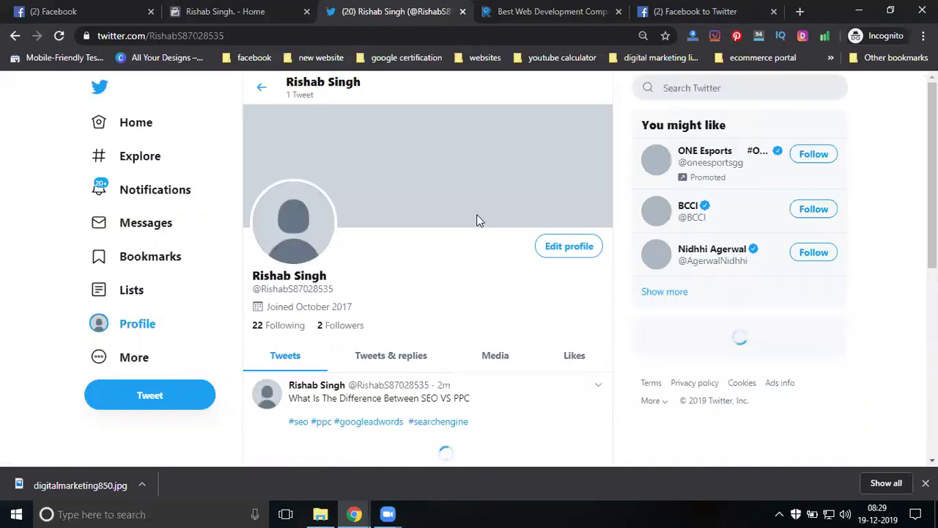
{"action": "scroll", "coordinate": [476, 220], "scroll_direction": "down", "scroll_amount": 3}
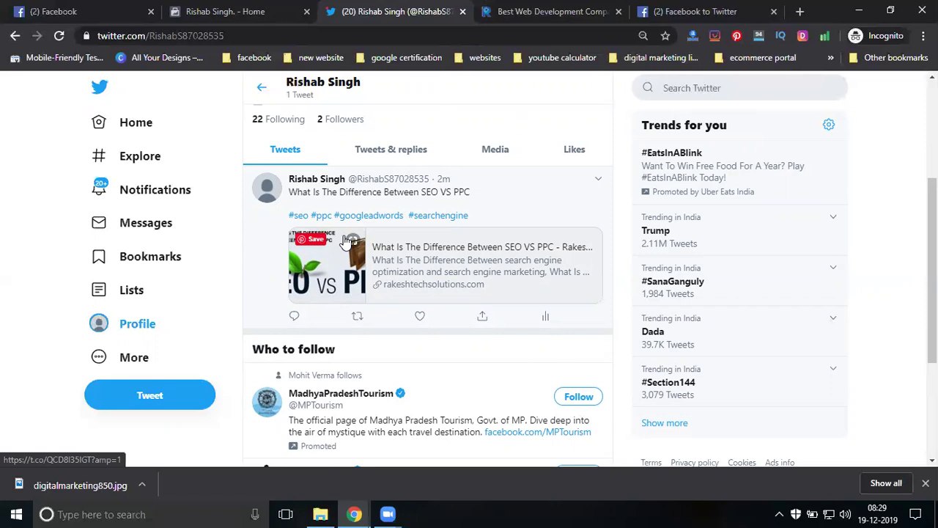
Step: Open YouTube in a new browser tab and search for "digital rakesh"
{"action": "left_click", "coordinate": [800, 11]}
{"action": "type", "text": "y"}
{"action": "key", "text": "Return"}
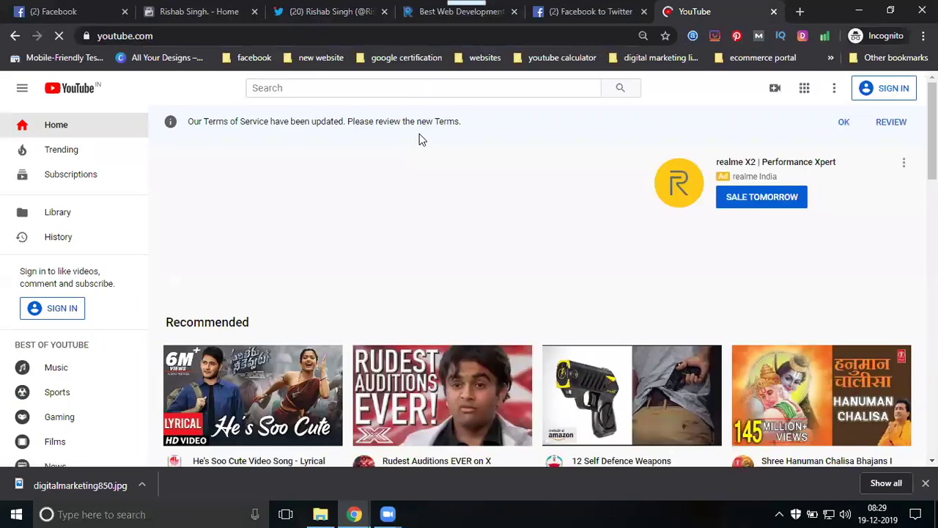
{"action": "scroll", "coordinate": [385, 178], "scroll_direction": "down", "scroll_amount": 4}
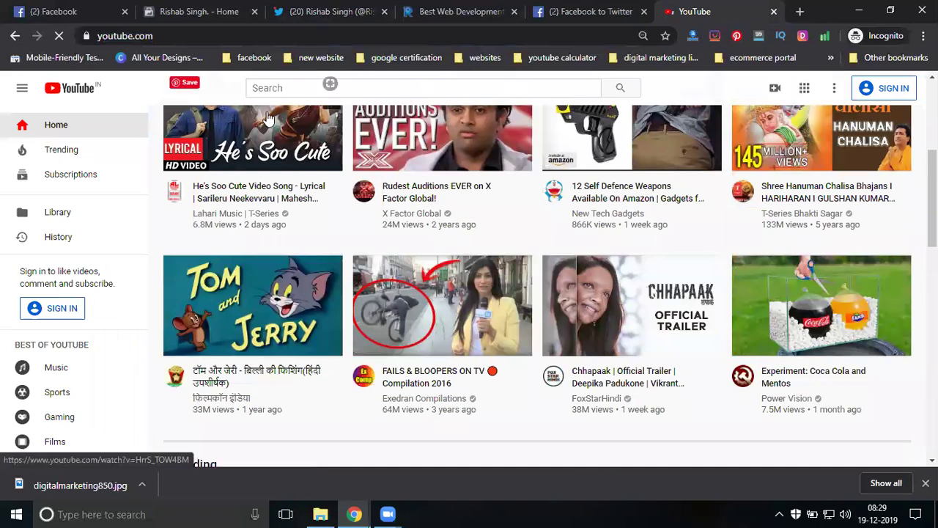
{"action": "left_click", "coordinate": [271, 88]}
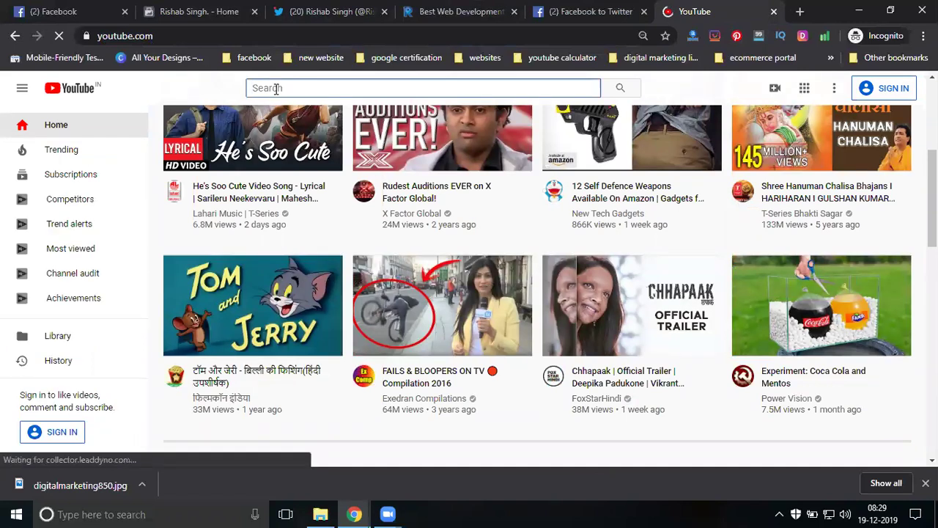
{"action": "type", "text": "digital rakes"}
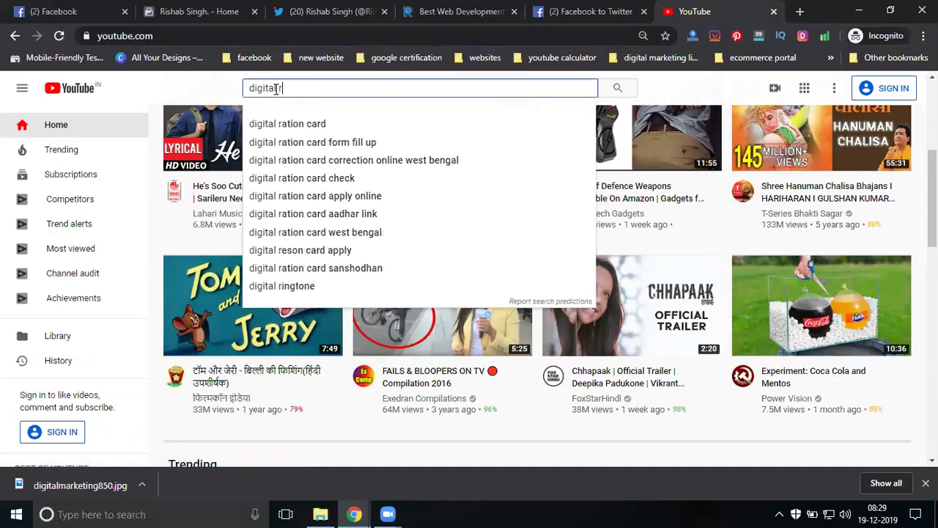
{"action": "type", "text": "h"}
{"action": "key", "text": "Return"}
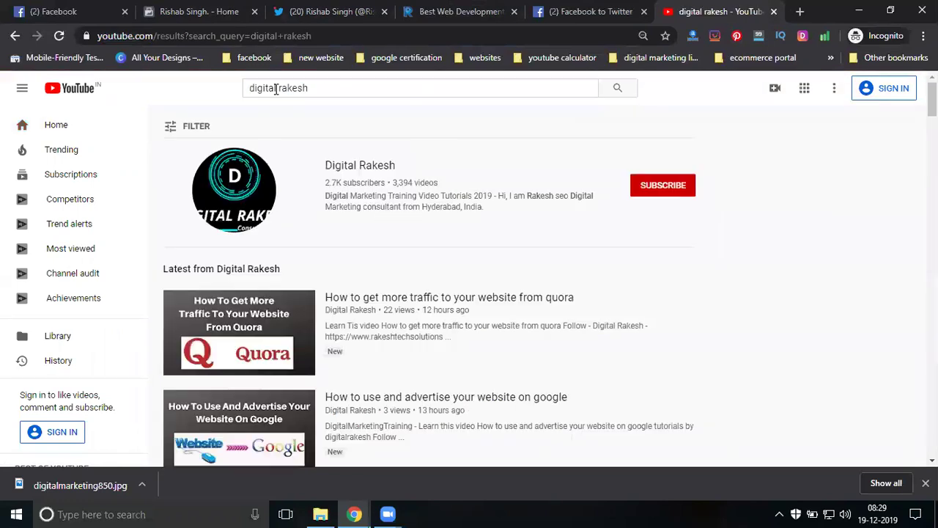
Step: Open the video "How to get more traffic to your website from quora", mute it and copy its title
{"action": "left_click", "coordinate": [360, 299]}
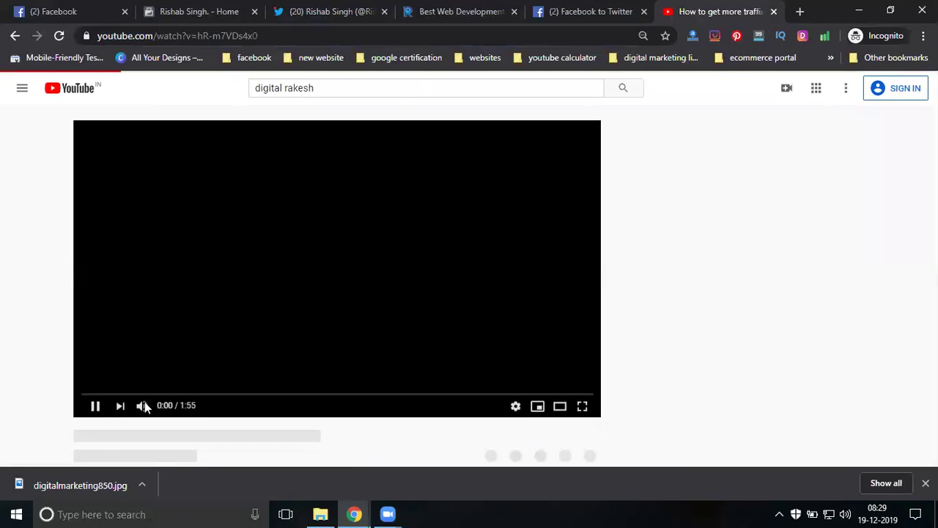
{"action": "left_click", "coordinate": [136, 405]}
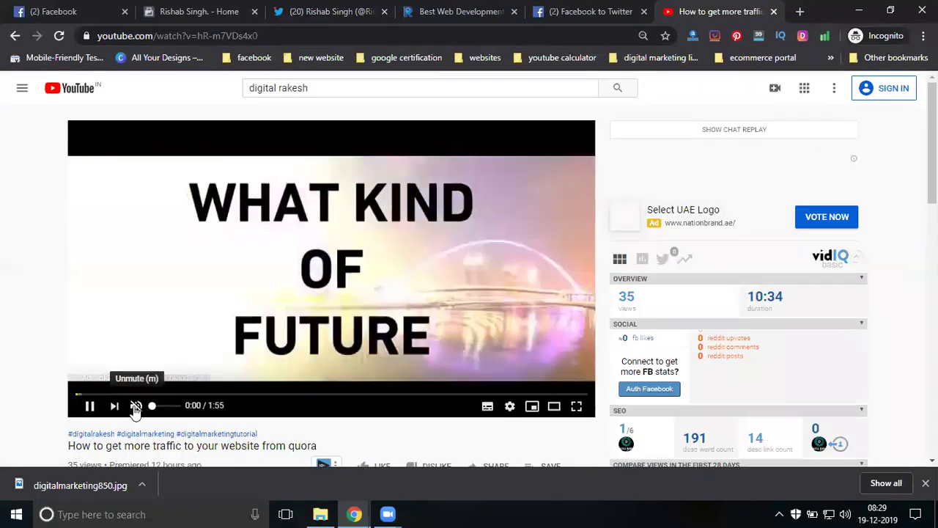
{"action": "scroll", "coordinate": [218, 373], "scroll_direction": "down", "scroll_amount": 3}
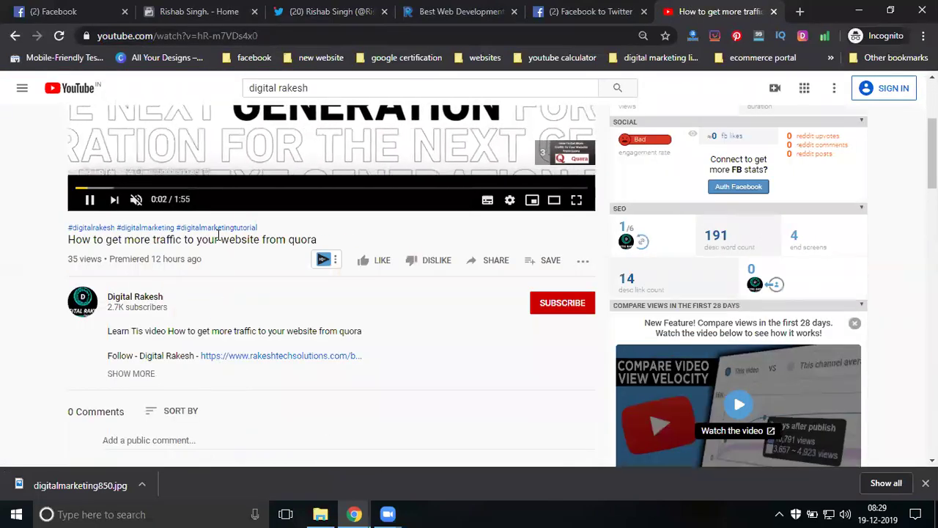
{"action": "triple_click", "coordinate": [218, 237]}
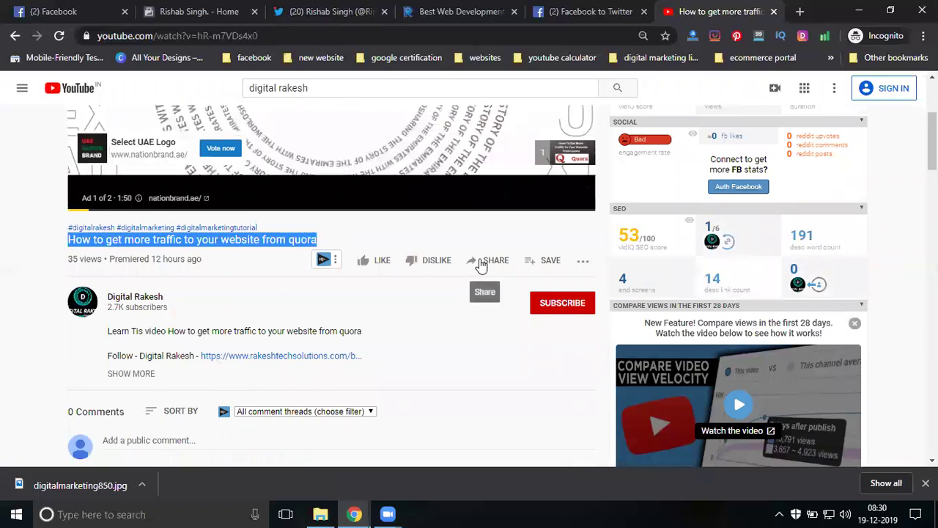
Step: Share the video to Facebook with its copied title as the text, targeting the managed page that has the digital marketing logo
{"action": "left_click", "coordinate": [480, 260]}
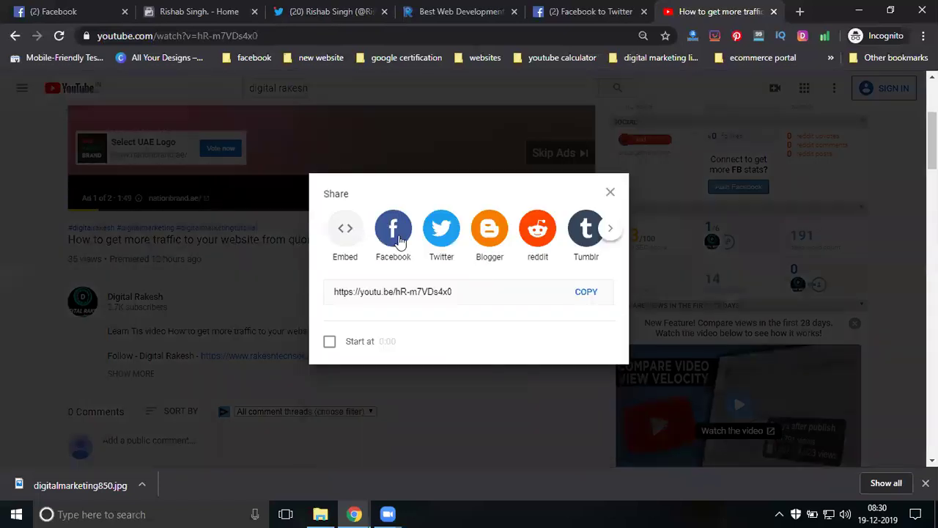
{"action": "left_click", "coordinate": [398, 238]}
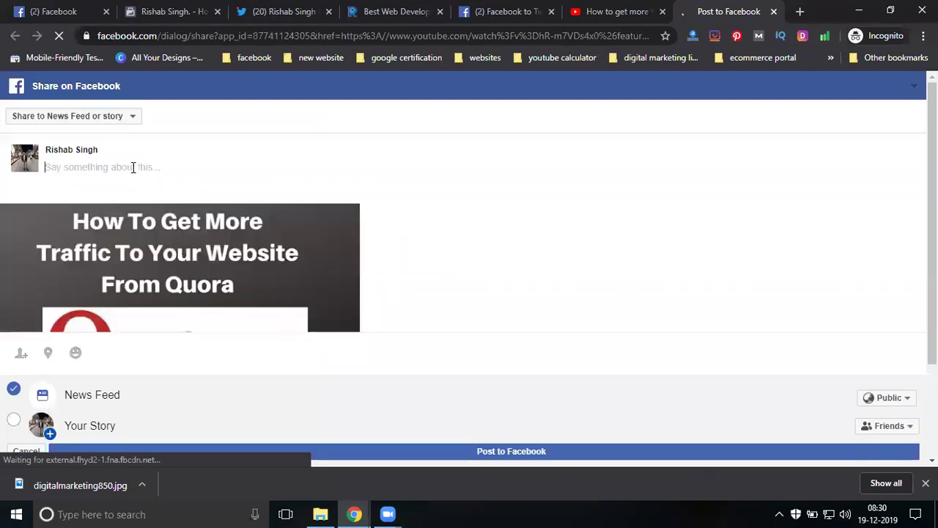
{"action": "left_click", "coordinate": [115, 117]}
{"action": "left_click", "coordinate": [96, 199]}
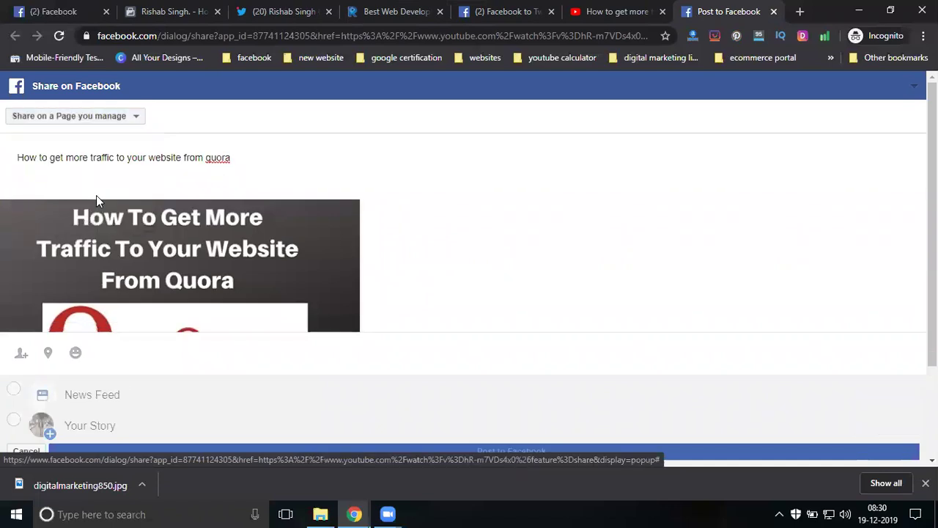
{"action": "left_click", "coordinate": [79, 148]}
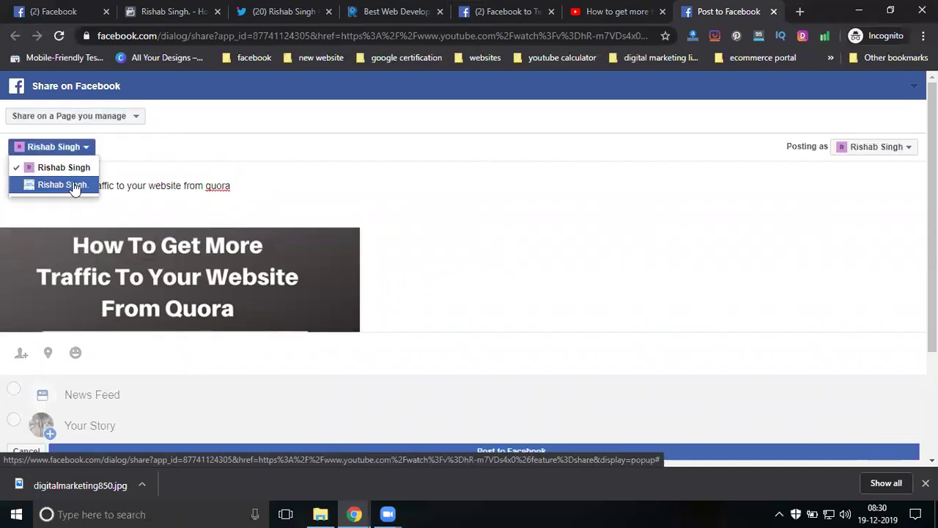
{"action": "left_click", "coordinate": [70, 185]}
Step: Add the hashtags #quora #websitetraffic #digitalrakesh on a new line below the post's title text
{"action": "key", "text": "Return"}
{"action": "type", "text": "#quo"}
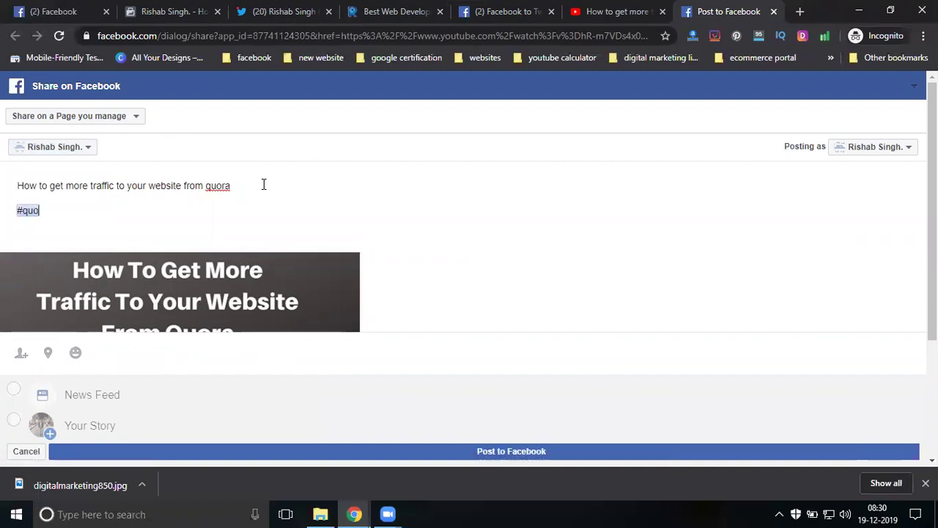
{"action": "type", "text": "ra #we"}
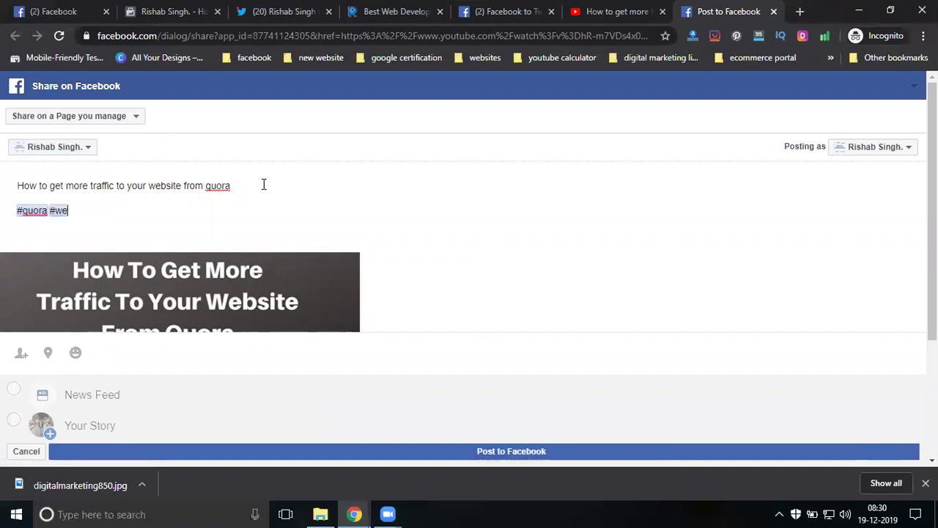
{"action": "type", "text": "bsitetraffic #di"}
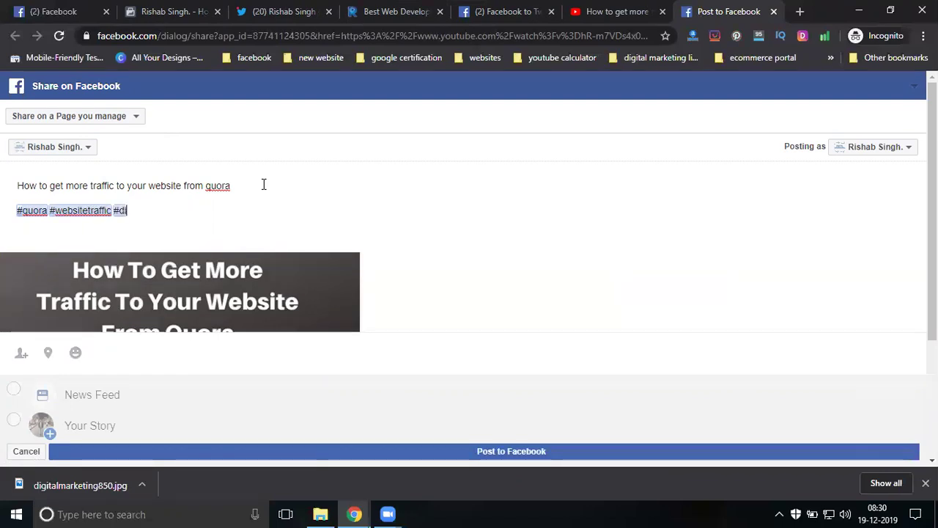
{"action": "type", "text": "gitalrakesh"}
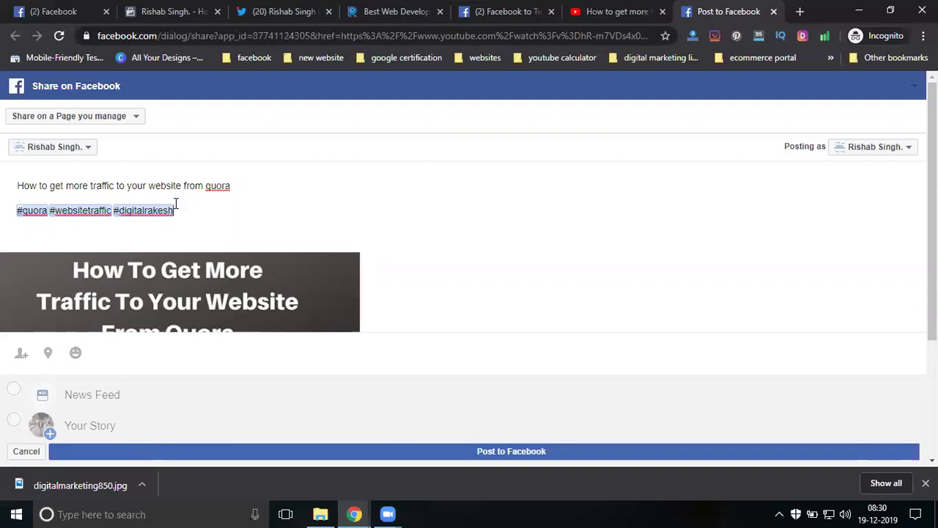
{"action": "left_click_drag", "start_coordinate": [174, 210], "coordinate": [137, 206]}
{"action": "scroll", "coordinate": [324, 344], "scroll_direction": "down", "scroll_amount": 3}
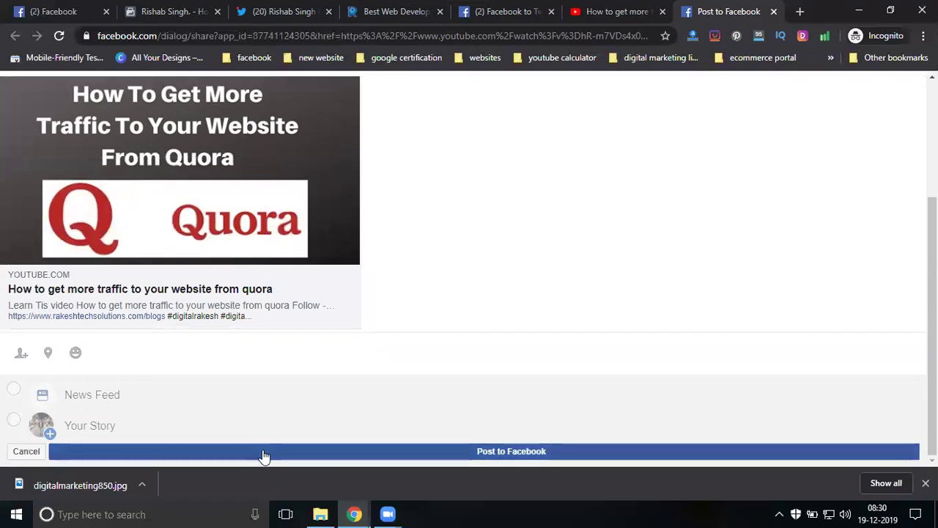
{"action": "left_click", "coordinate": [49, 355]}
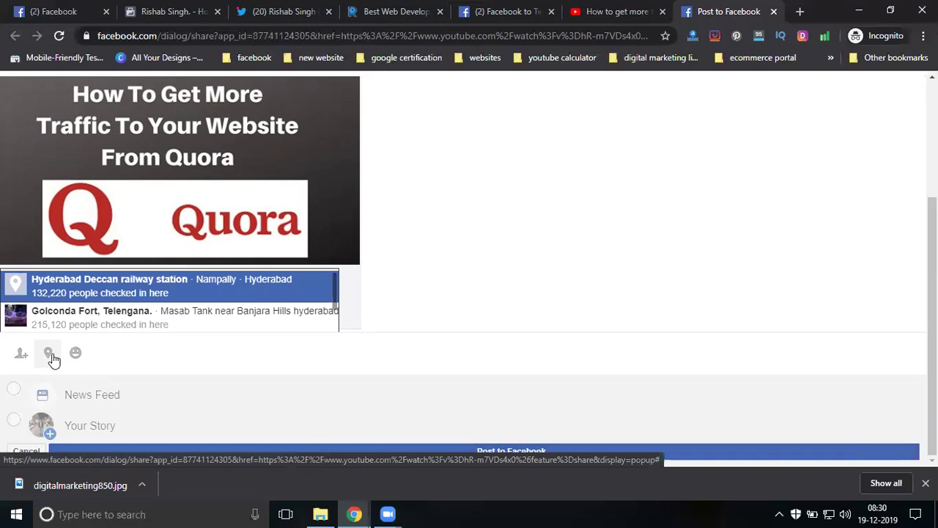
{"action": "left_click", "coordinate": [49, 355]}
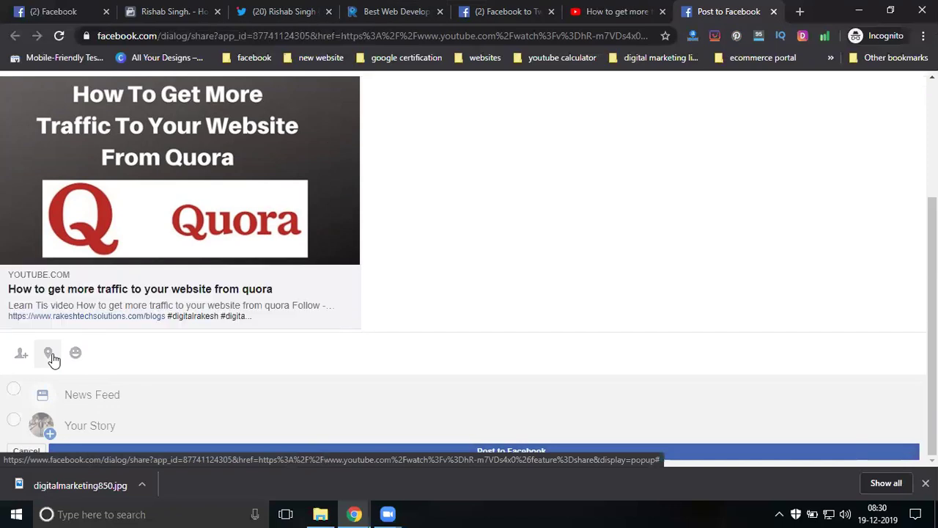
{"action": "left_click", "coordinate": [50, 355]}
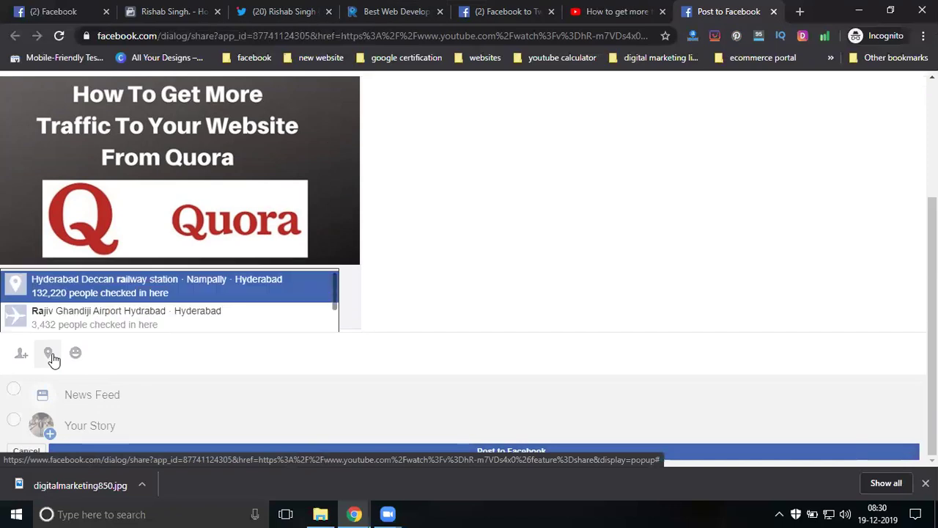
{"action": "scroll", "coordinate": [109, 310], "scroll_direction": "up", "scroll_amount": 3}
{"action": "scroll", "coordinate": [108, 309], "scroll_direction": "down", "scroll_amount": 2}
{"action": "scroll", "coordinate": [107, 308], "scroll_direction": "down", "scroll_amount": 2}
{"action": "scroll", "coordinate": [106, 308], "scroll_direction": "down", "scroll_amount": 4}
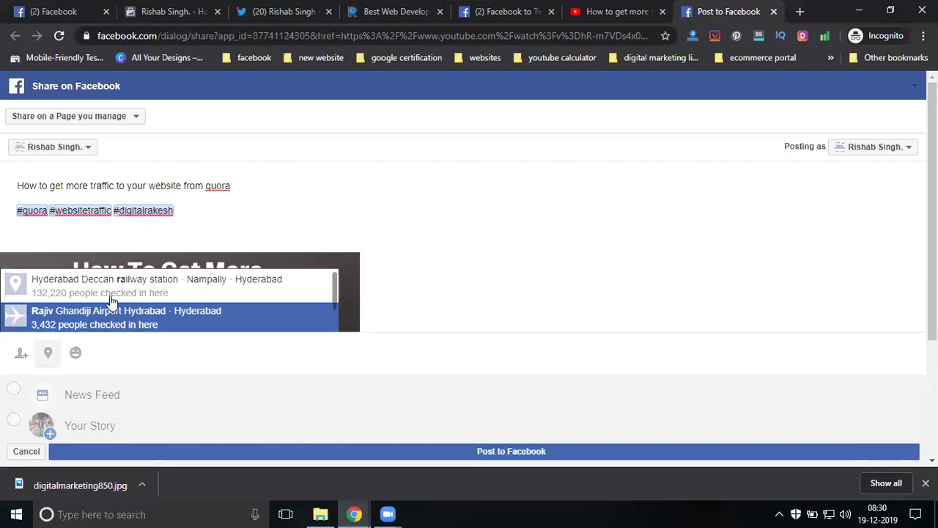
{"action": "left_click", "coordinate": [404, 237]}
Step: Publish the YouTube video share on the managed Facebook page
{"action": "left_click", "coordinate": [408, 453]}
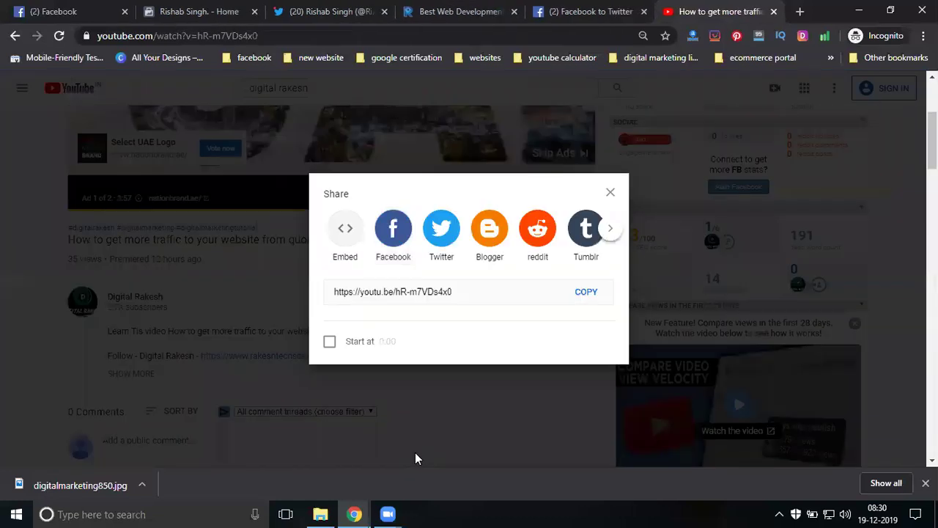
Step: Reload the managed Facebook page and look through its feed for the newly shared Quora traffic video
{"action": "left_click", "coordinate": [187, 11]}
{"action": "left_click", "coordinate": [60, 36]}
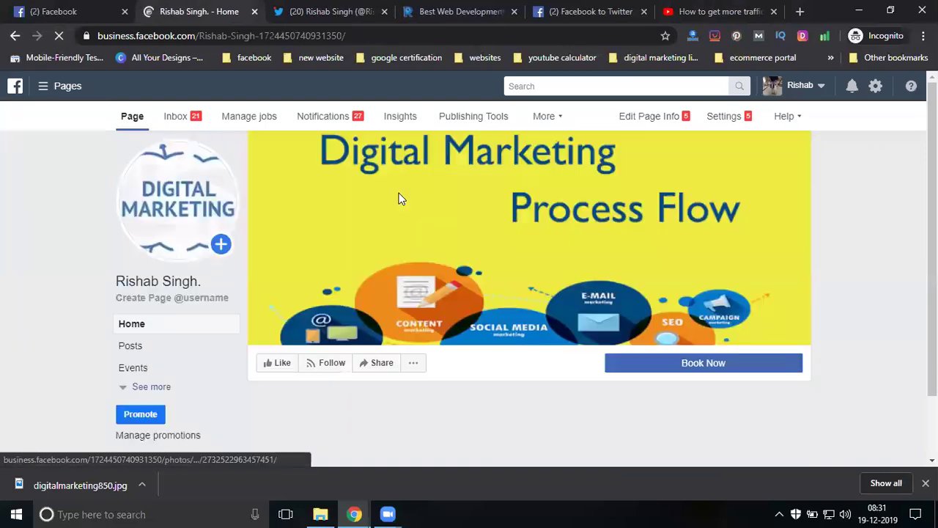
{"action": "scroll", "coordinate": [393, 203], "scroll_direction": "down", "scroll_amount": 4}
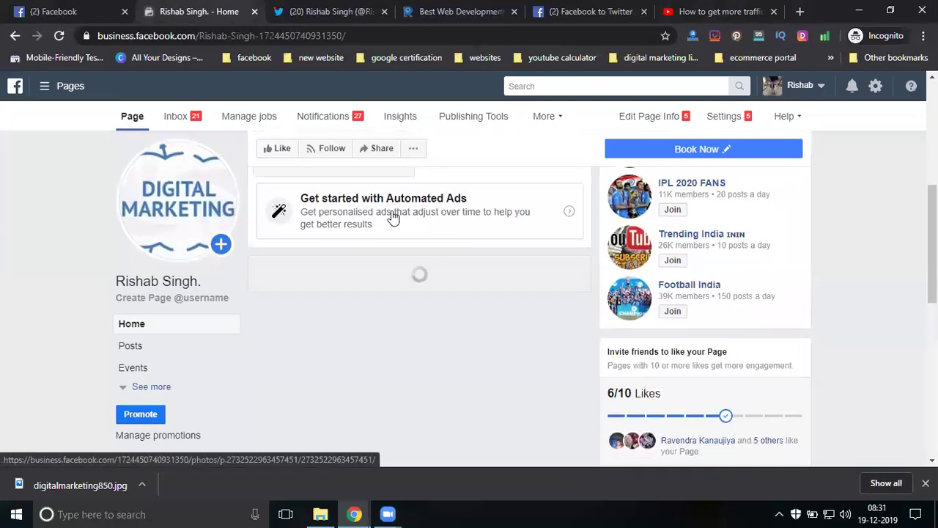
{"action": "scroll", "coordinate": [393, 217], "scroll_direction": "down", "scroll_amount": 5}
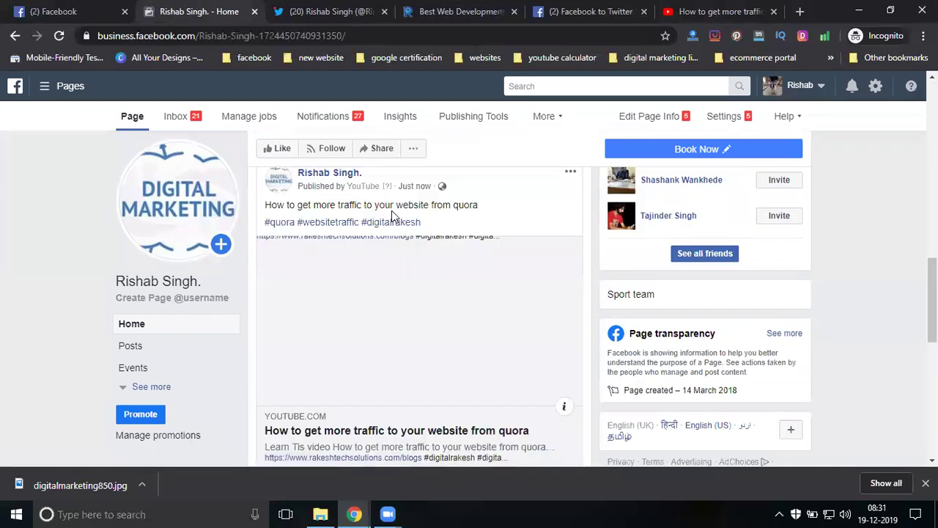
{"action": "scroll", "coordinate": [391, 211], "scroll_direction": "down", "scroll_amount": 3}
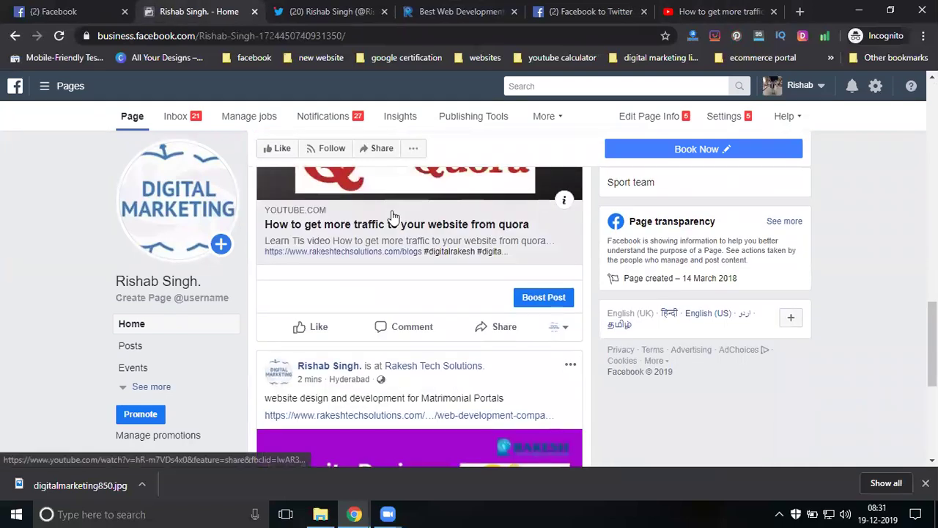
{"action": "scroll", "coordinate": [391, 212], "scroll_direction": "up", "scroll_amount": 2}
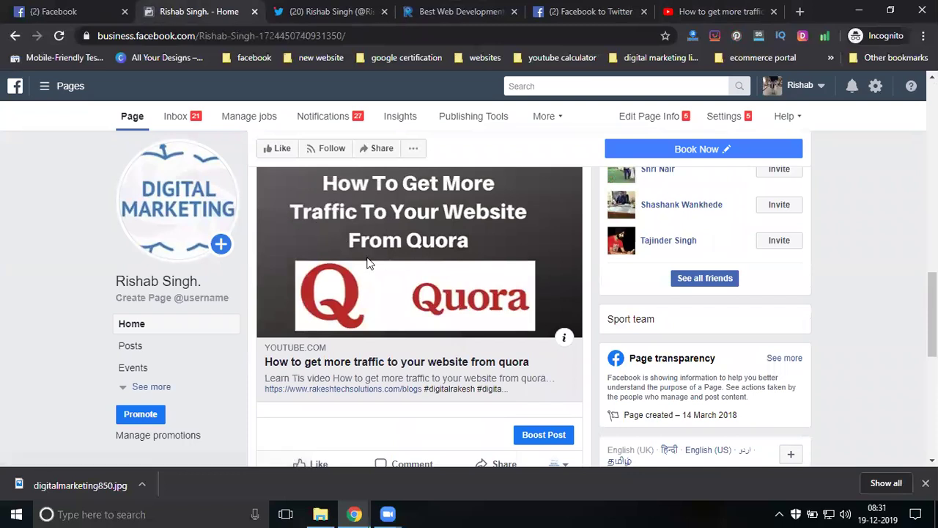
Step: Reload the Twitter profile and look in its tweet list for the shared YouTube video about Quora traffic
{"action": "left_click", "coordinate": [324, 13]}
{"action": "left_click", "coordinate": [60, 35]}
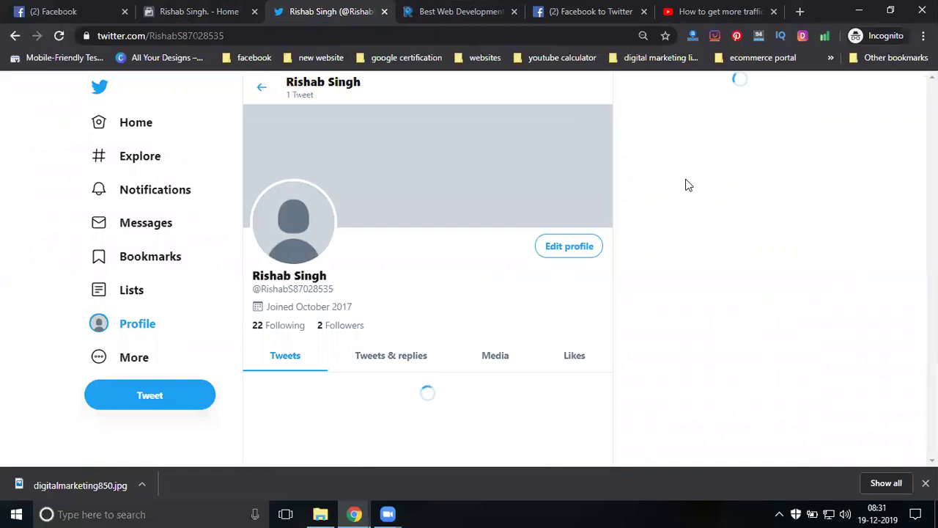
{"action": "scroll", "coordinate": [479, 329], "scroll_direction": "down", "scroll_amount": 3}
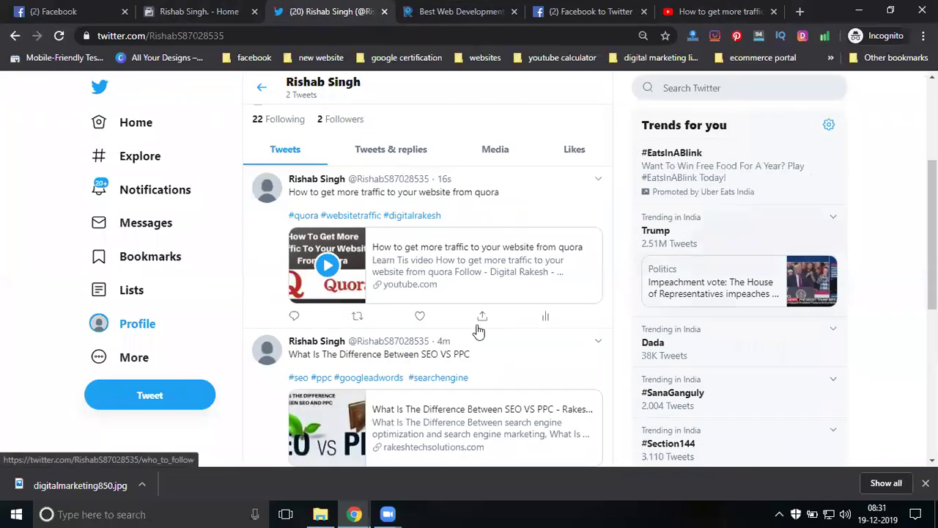